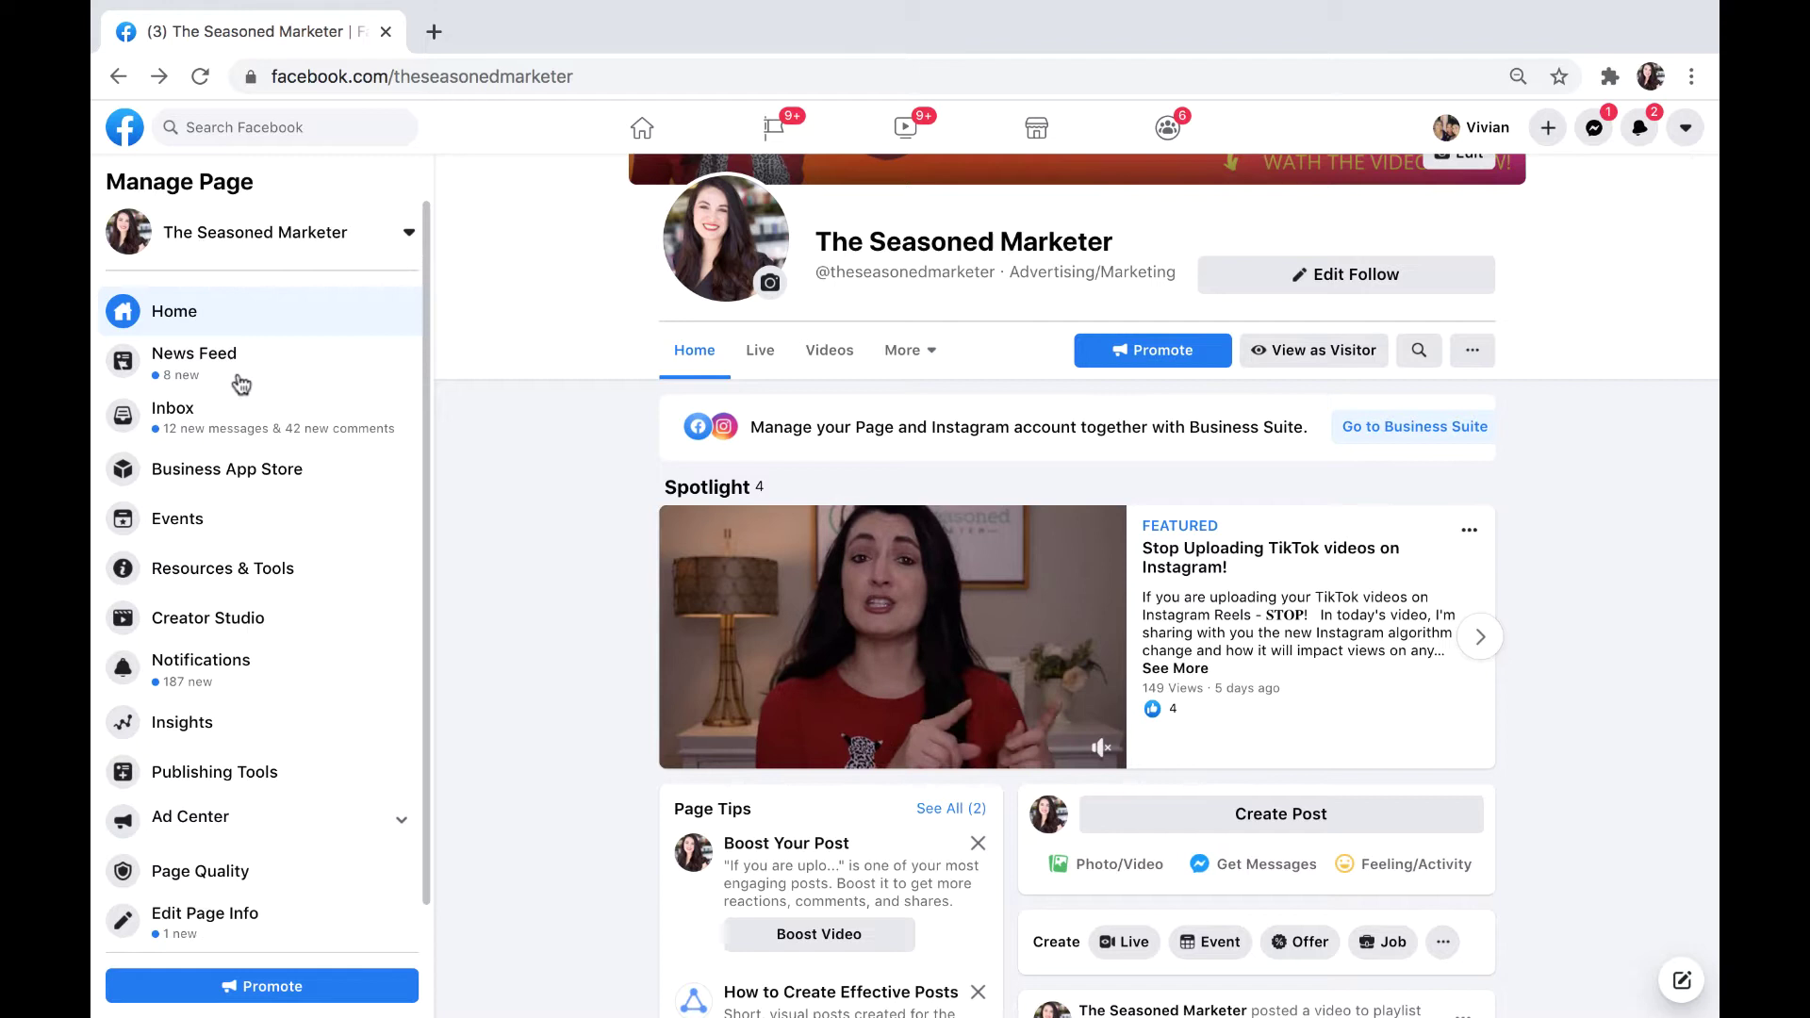
# - Open Creator Studio for The Seasoned Marketer page from the Manage Page sidebar
pyautogui.click(187, 624)
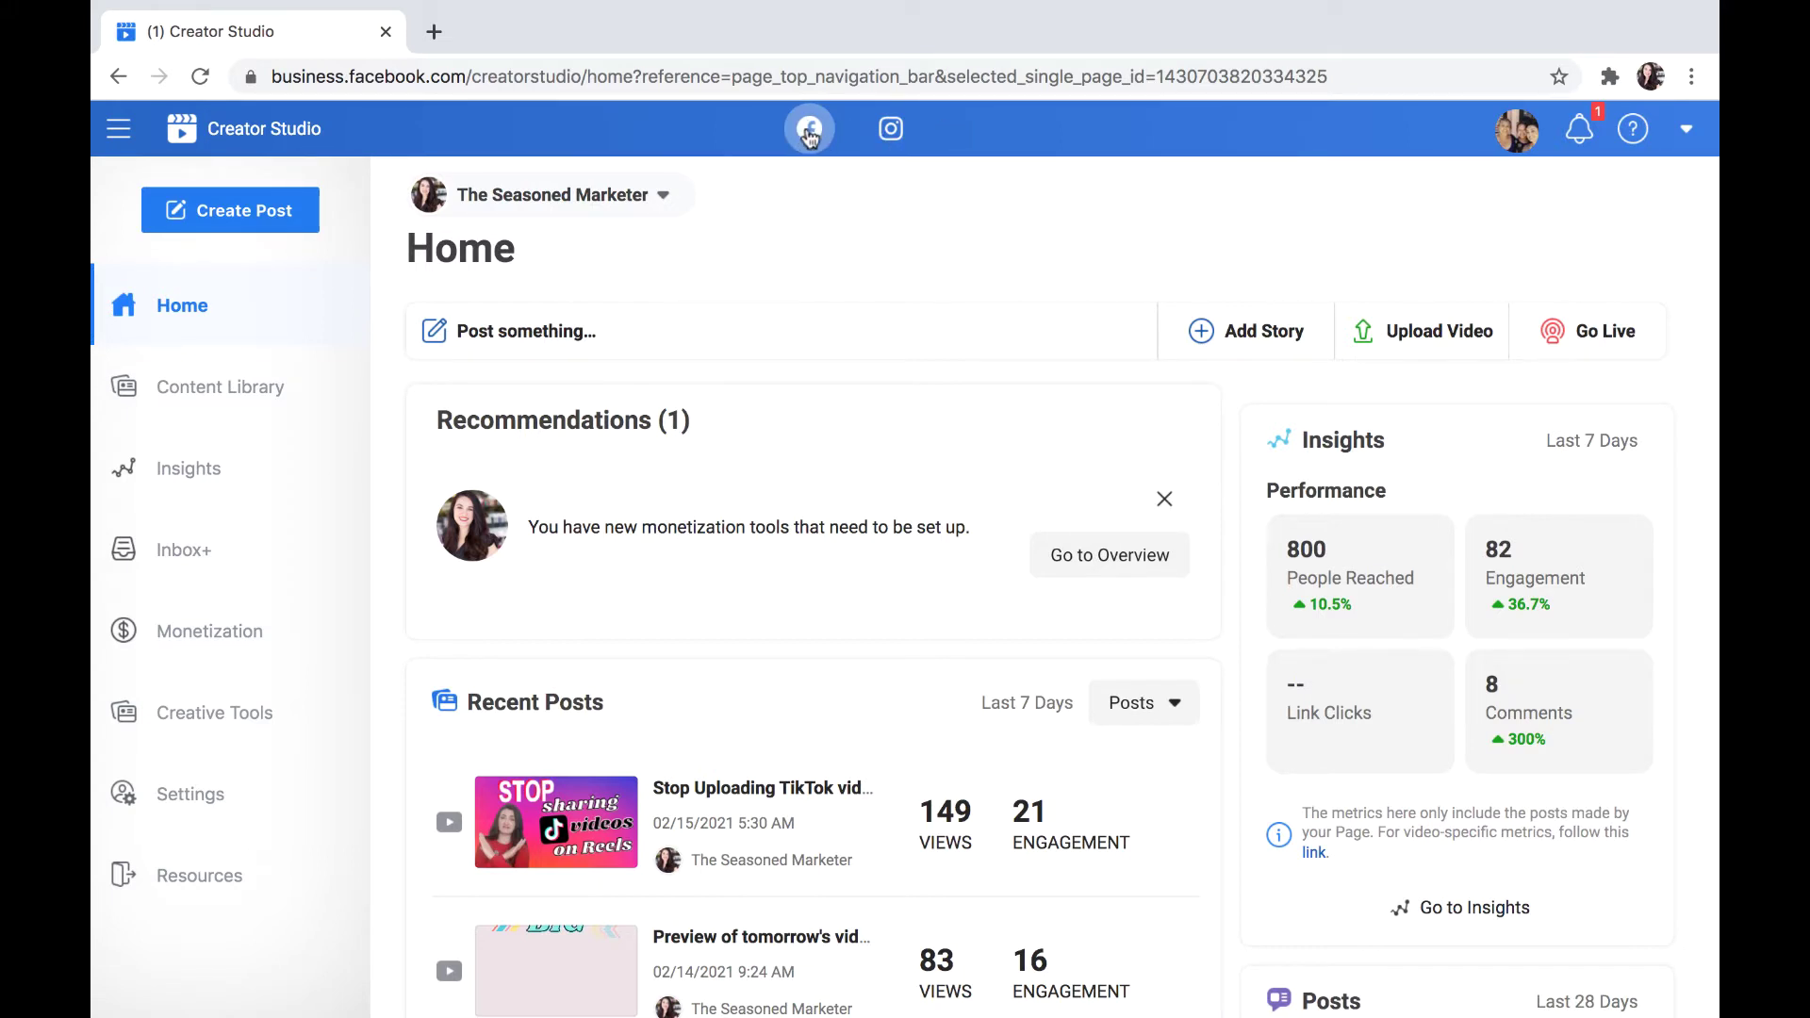
pyautogui.click(896, 130)
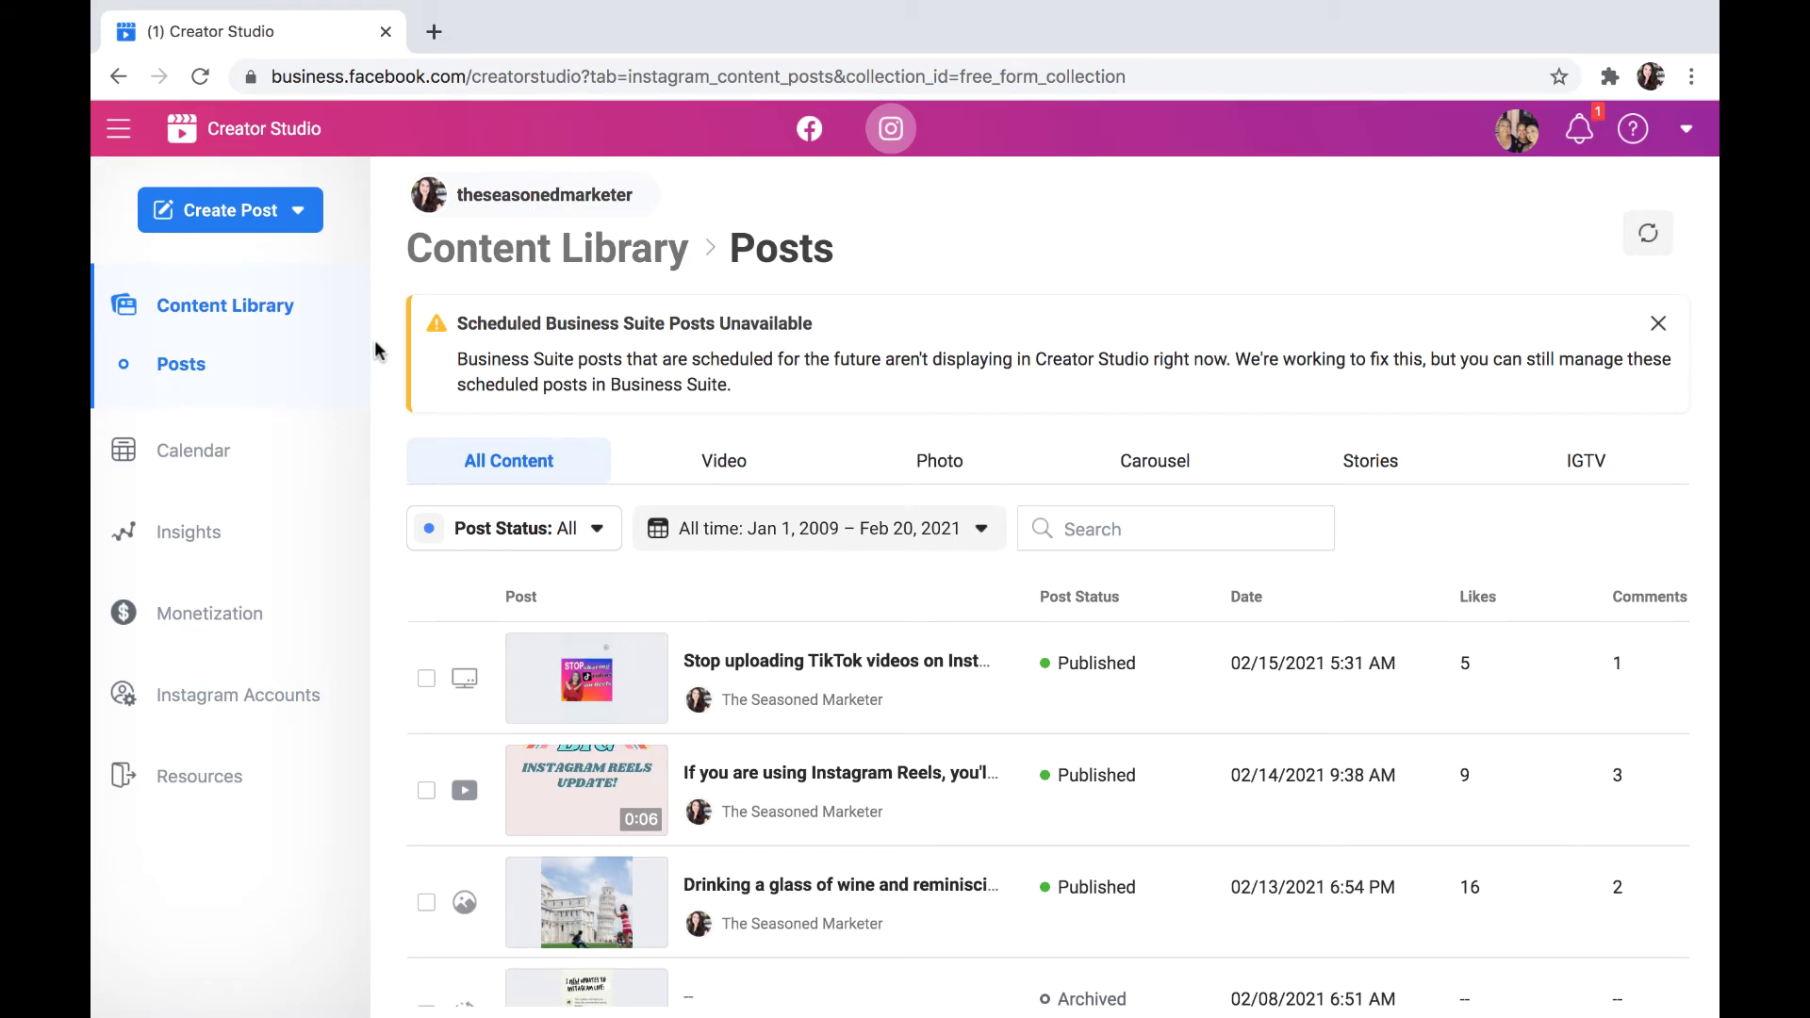
pyautogui.click(235, 236)
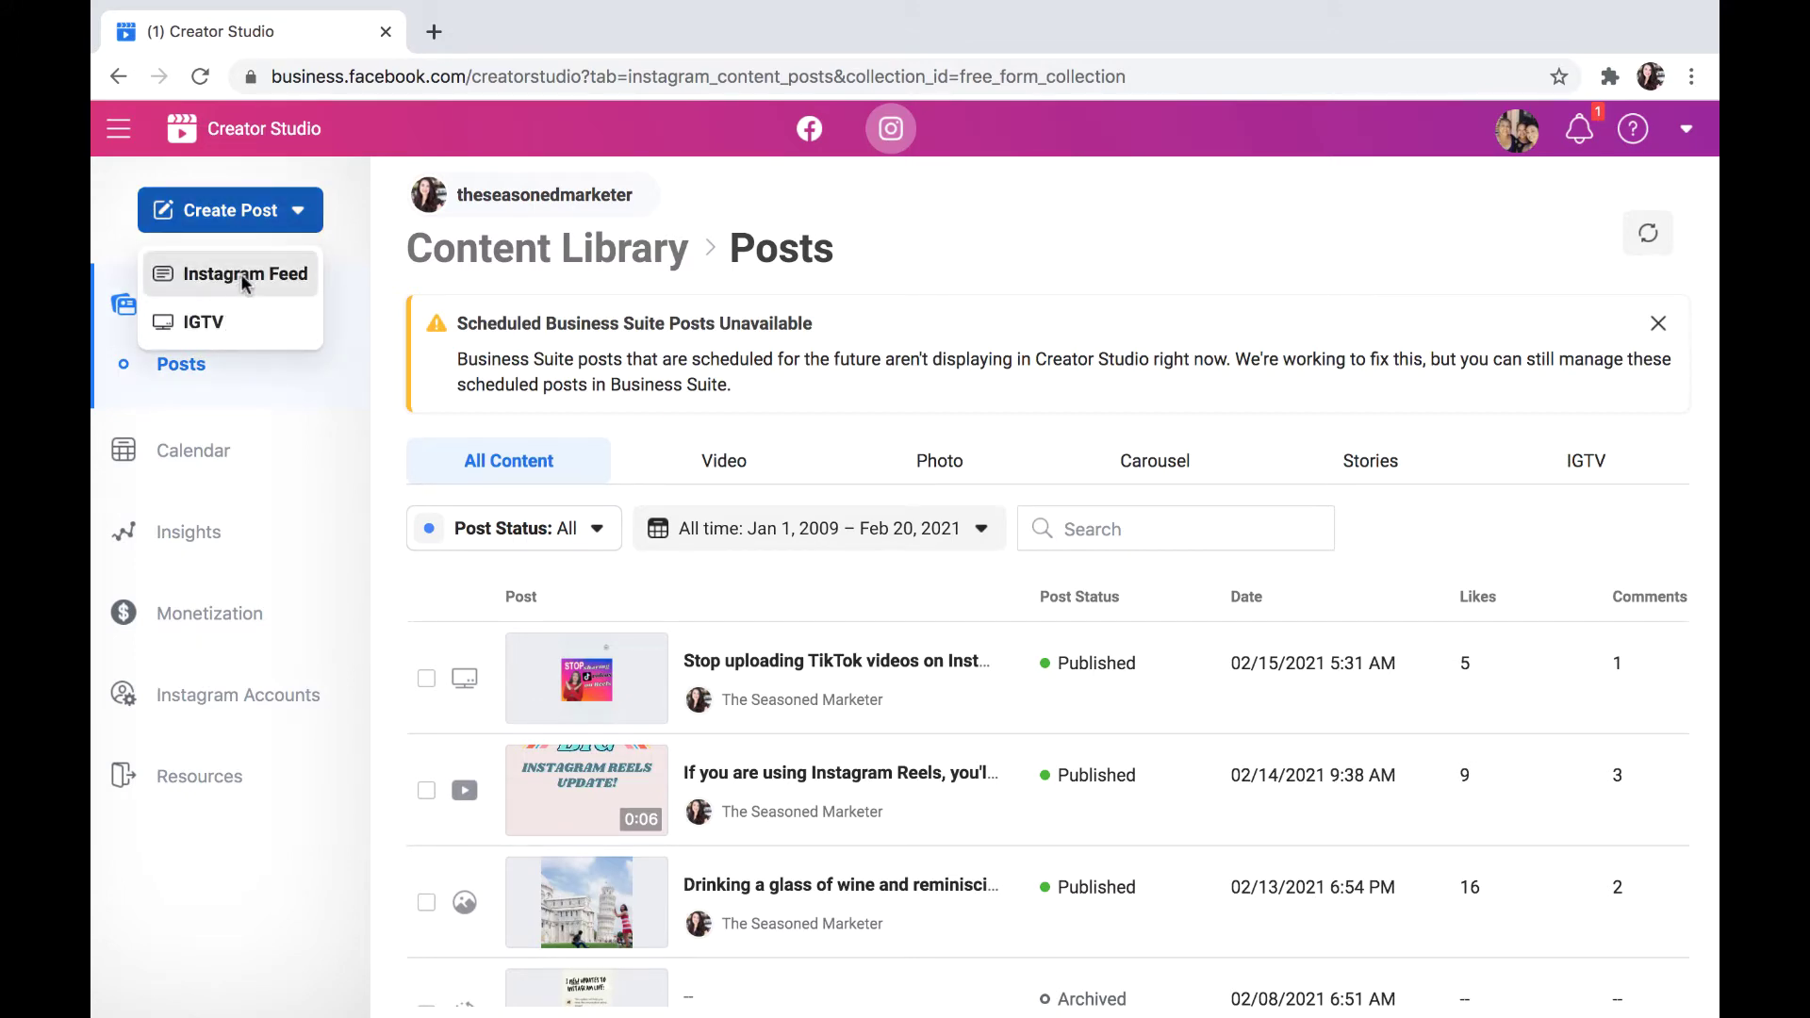
pyautogui.click(240, 273)
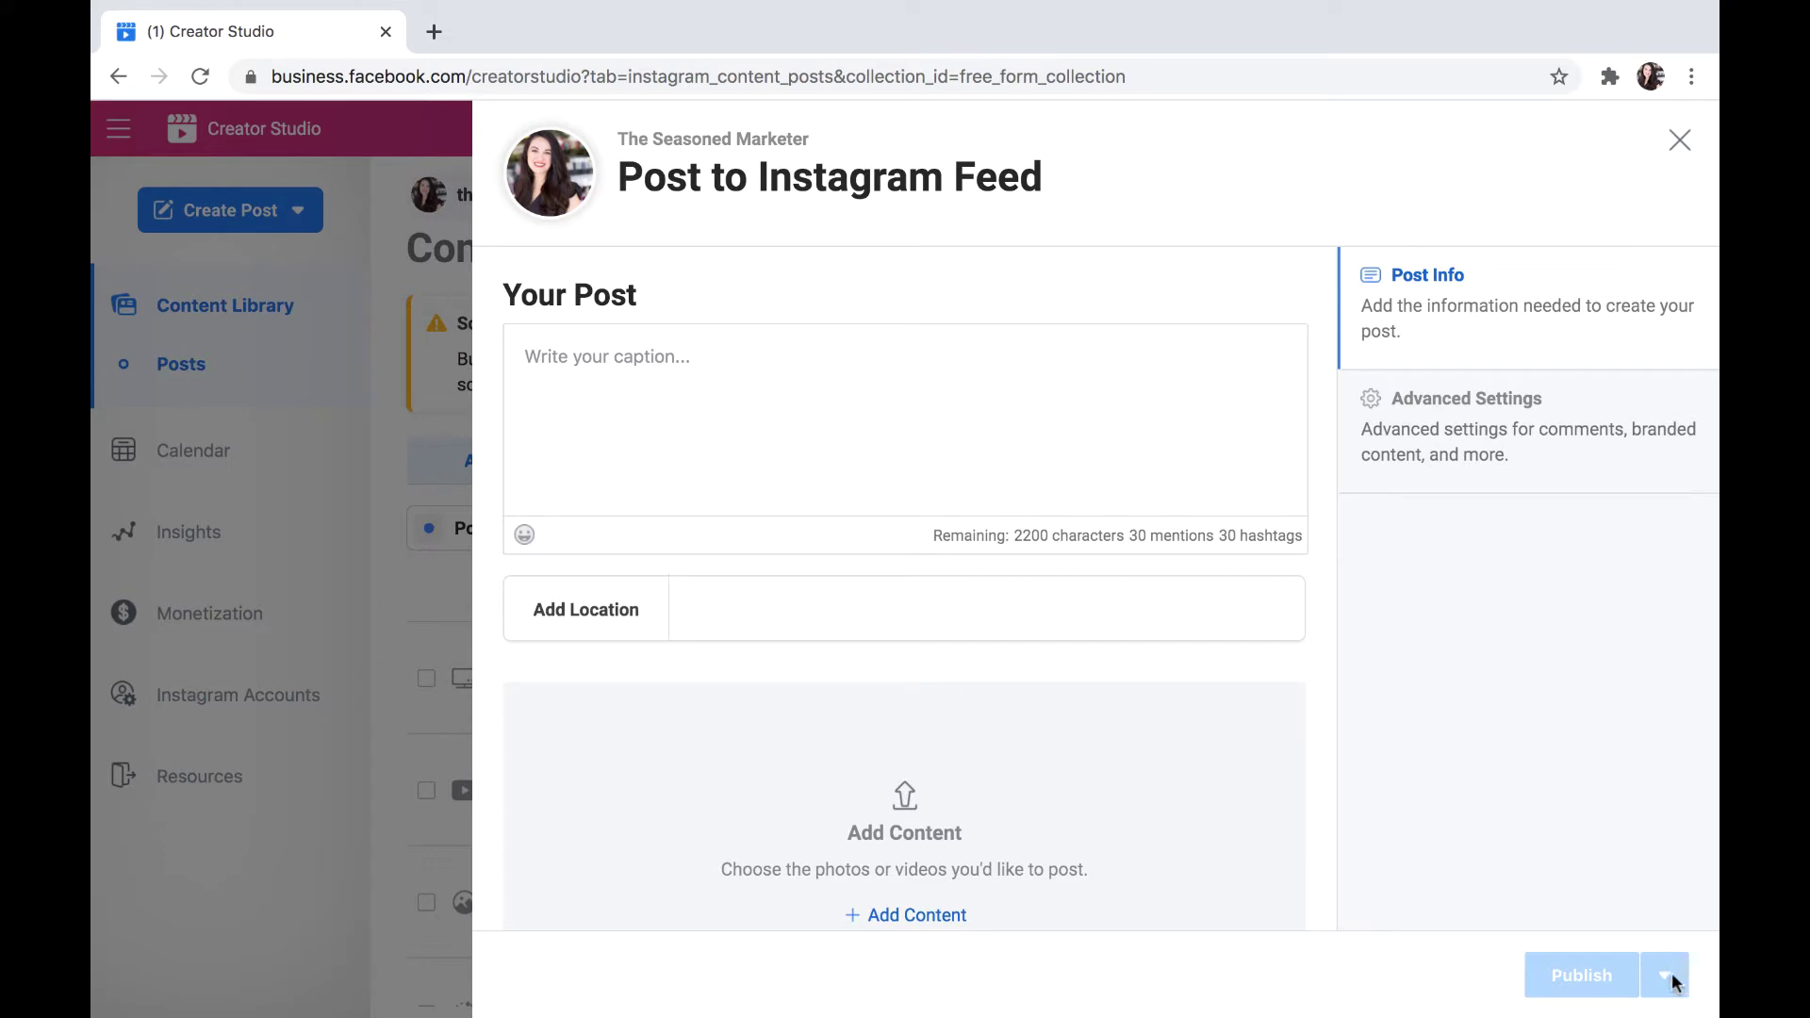
pyautogui.click(1679, 141)
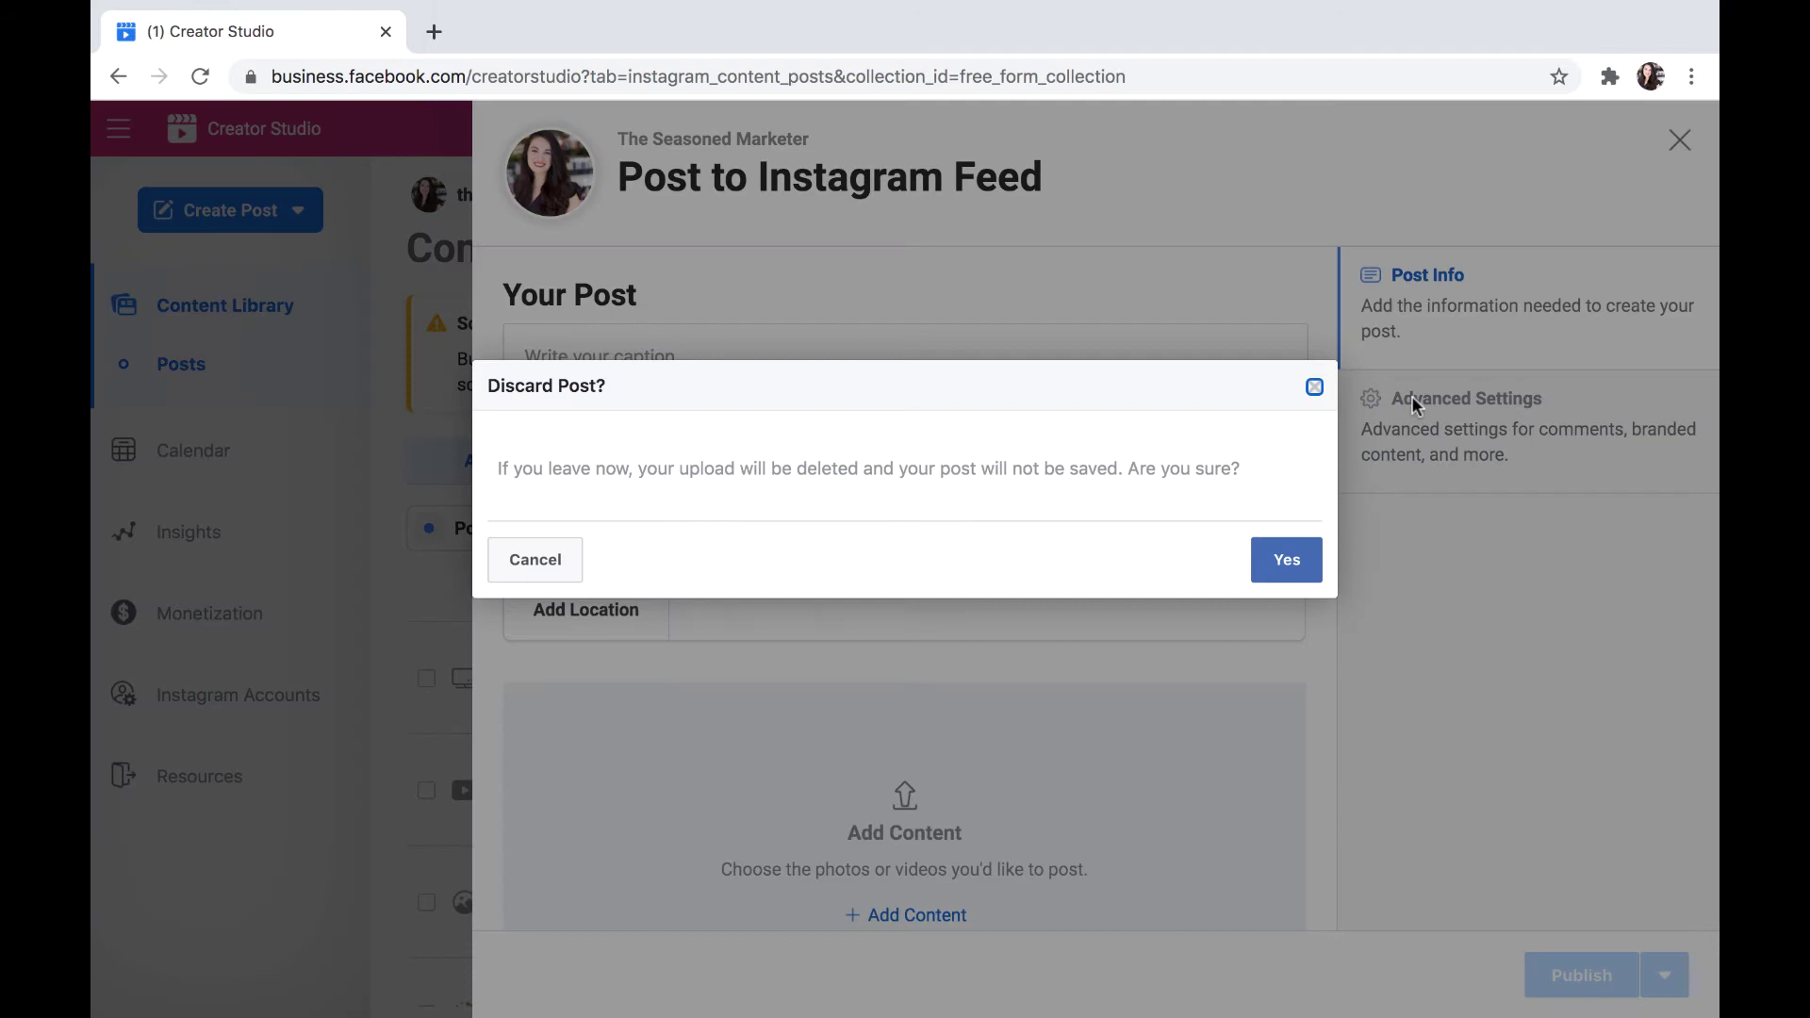
pyautogui.click(1286, 559)
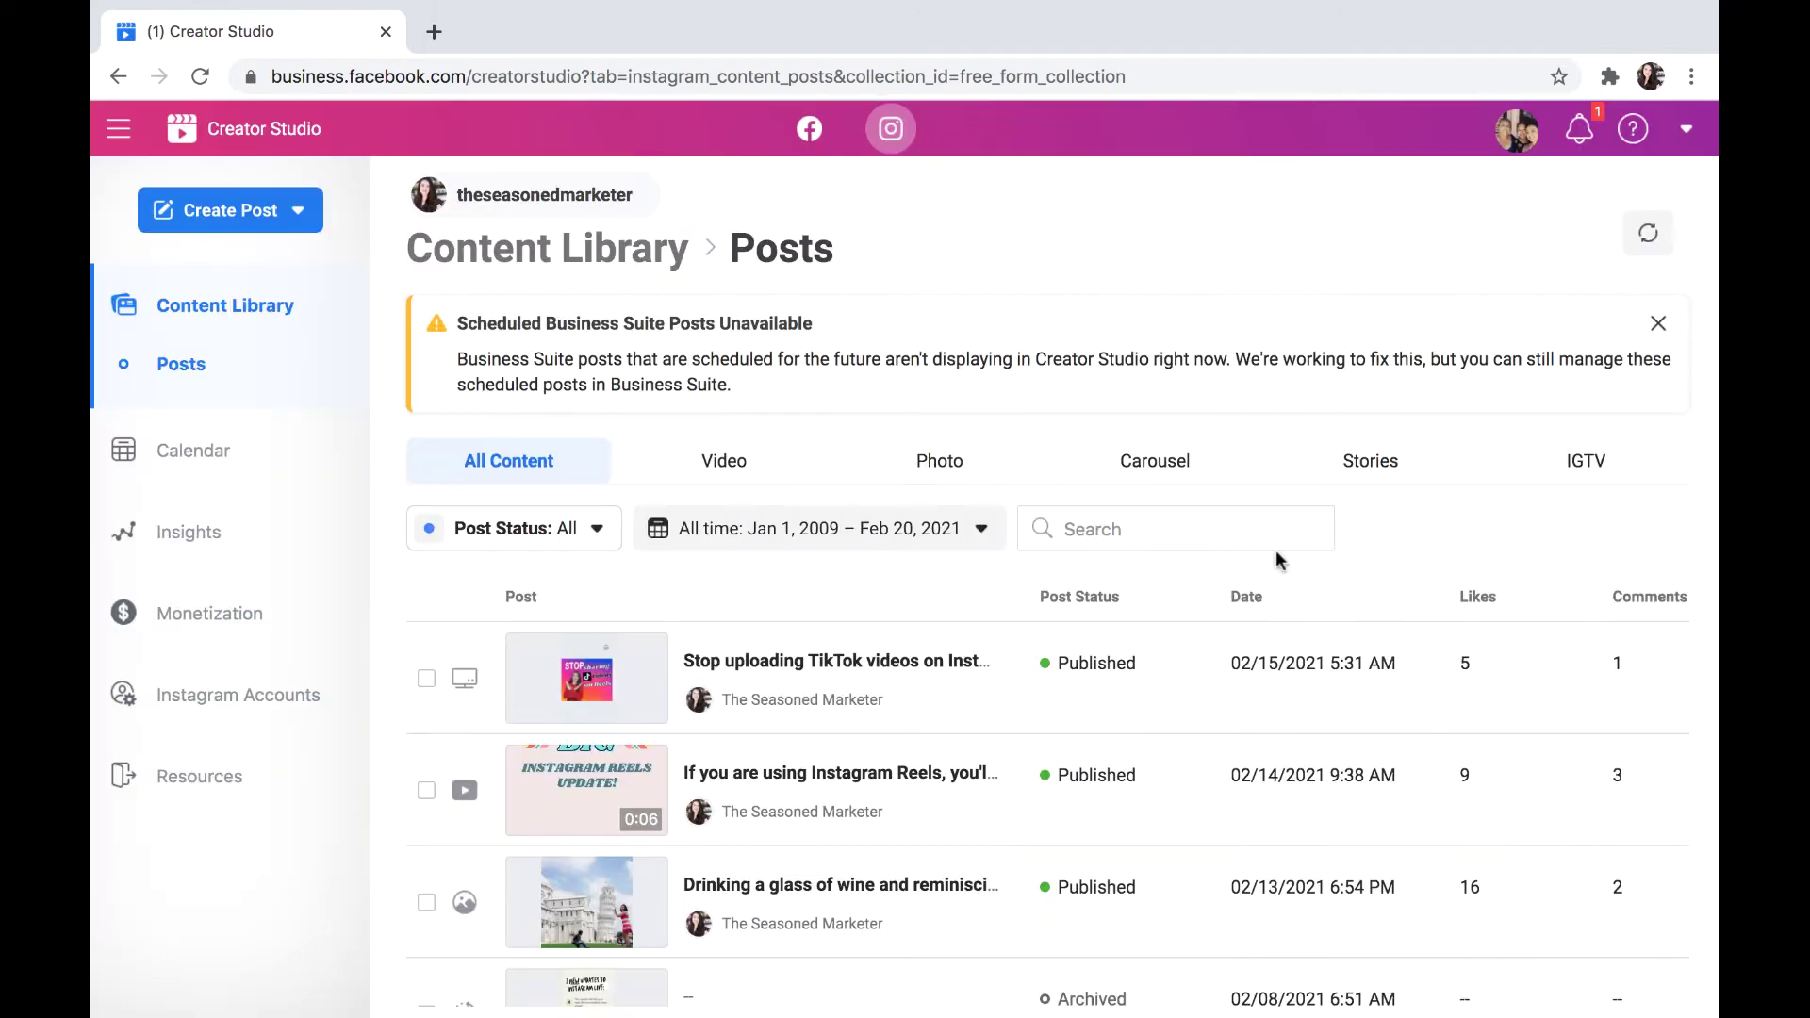
# - Open the Instagram Calendar in Month view and step back from February to January 2021
pyautogui.click(226, 454)
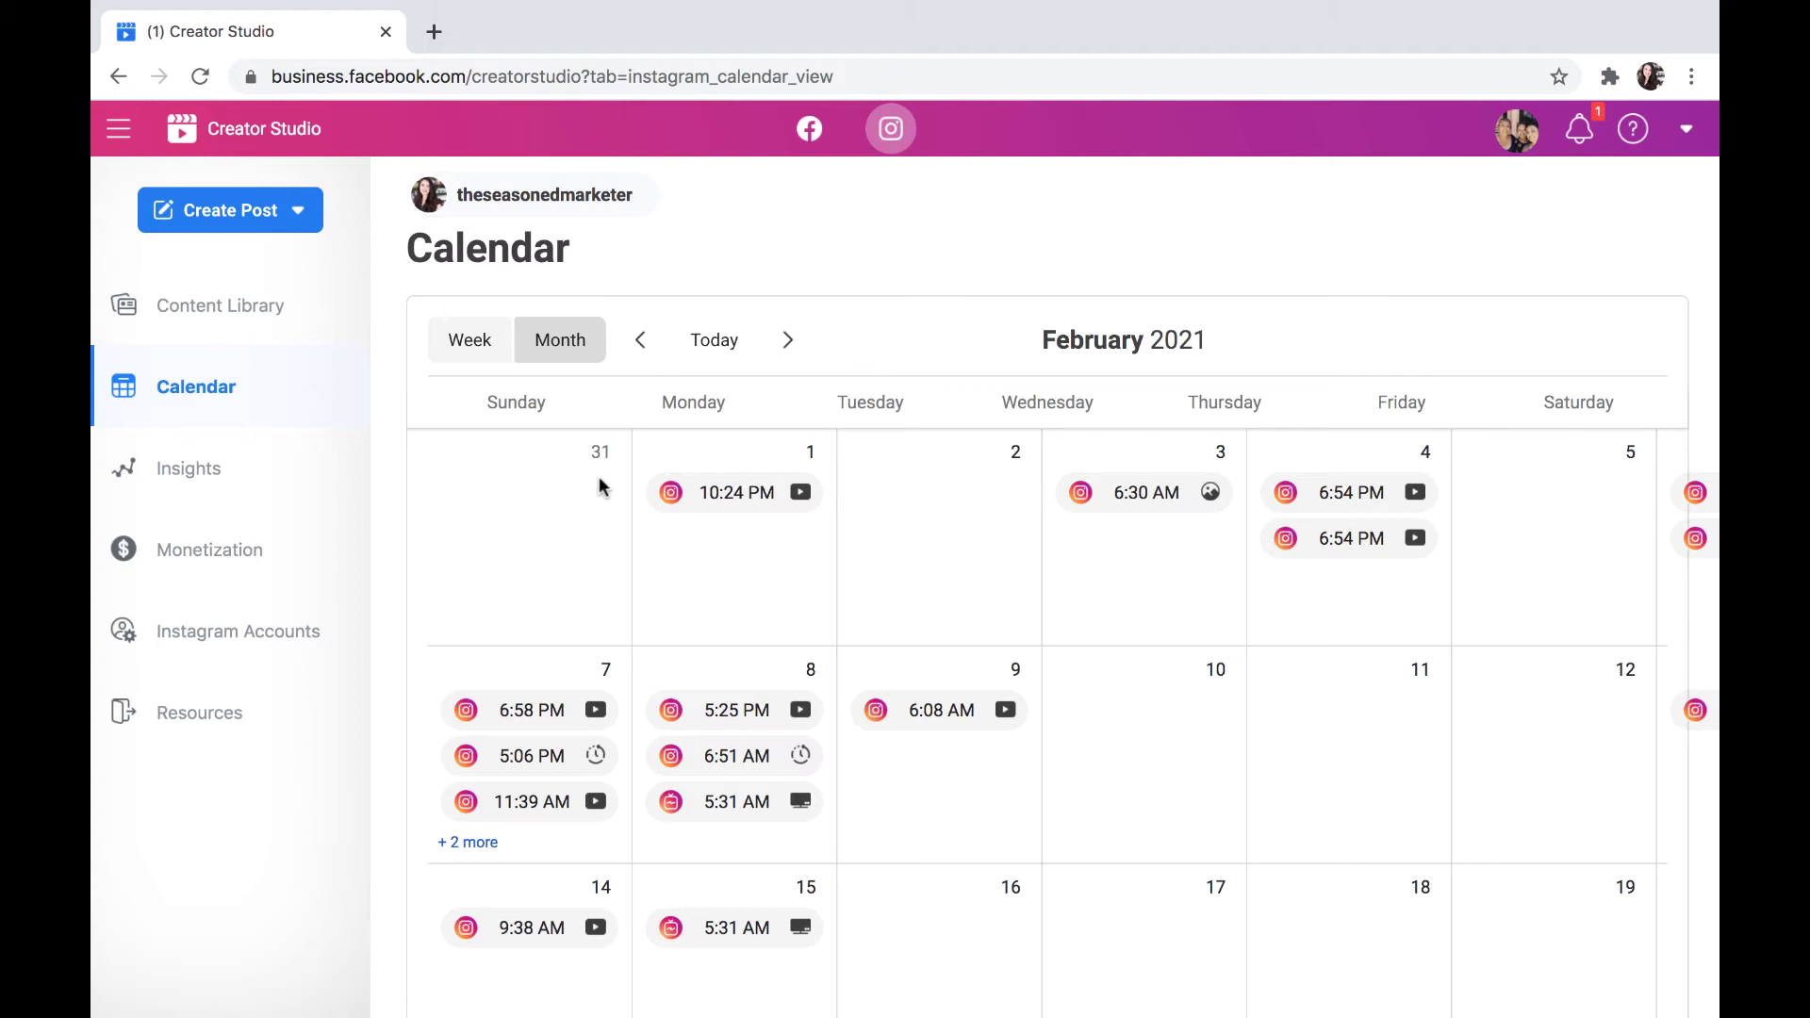
pyautogui.scroll(-3, 1229, 913)
pyautogui.scroll(3, 922, 441)
pyautogui.click(638, 361)
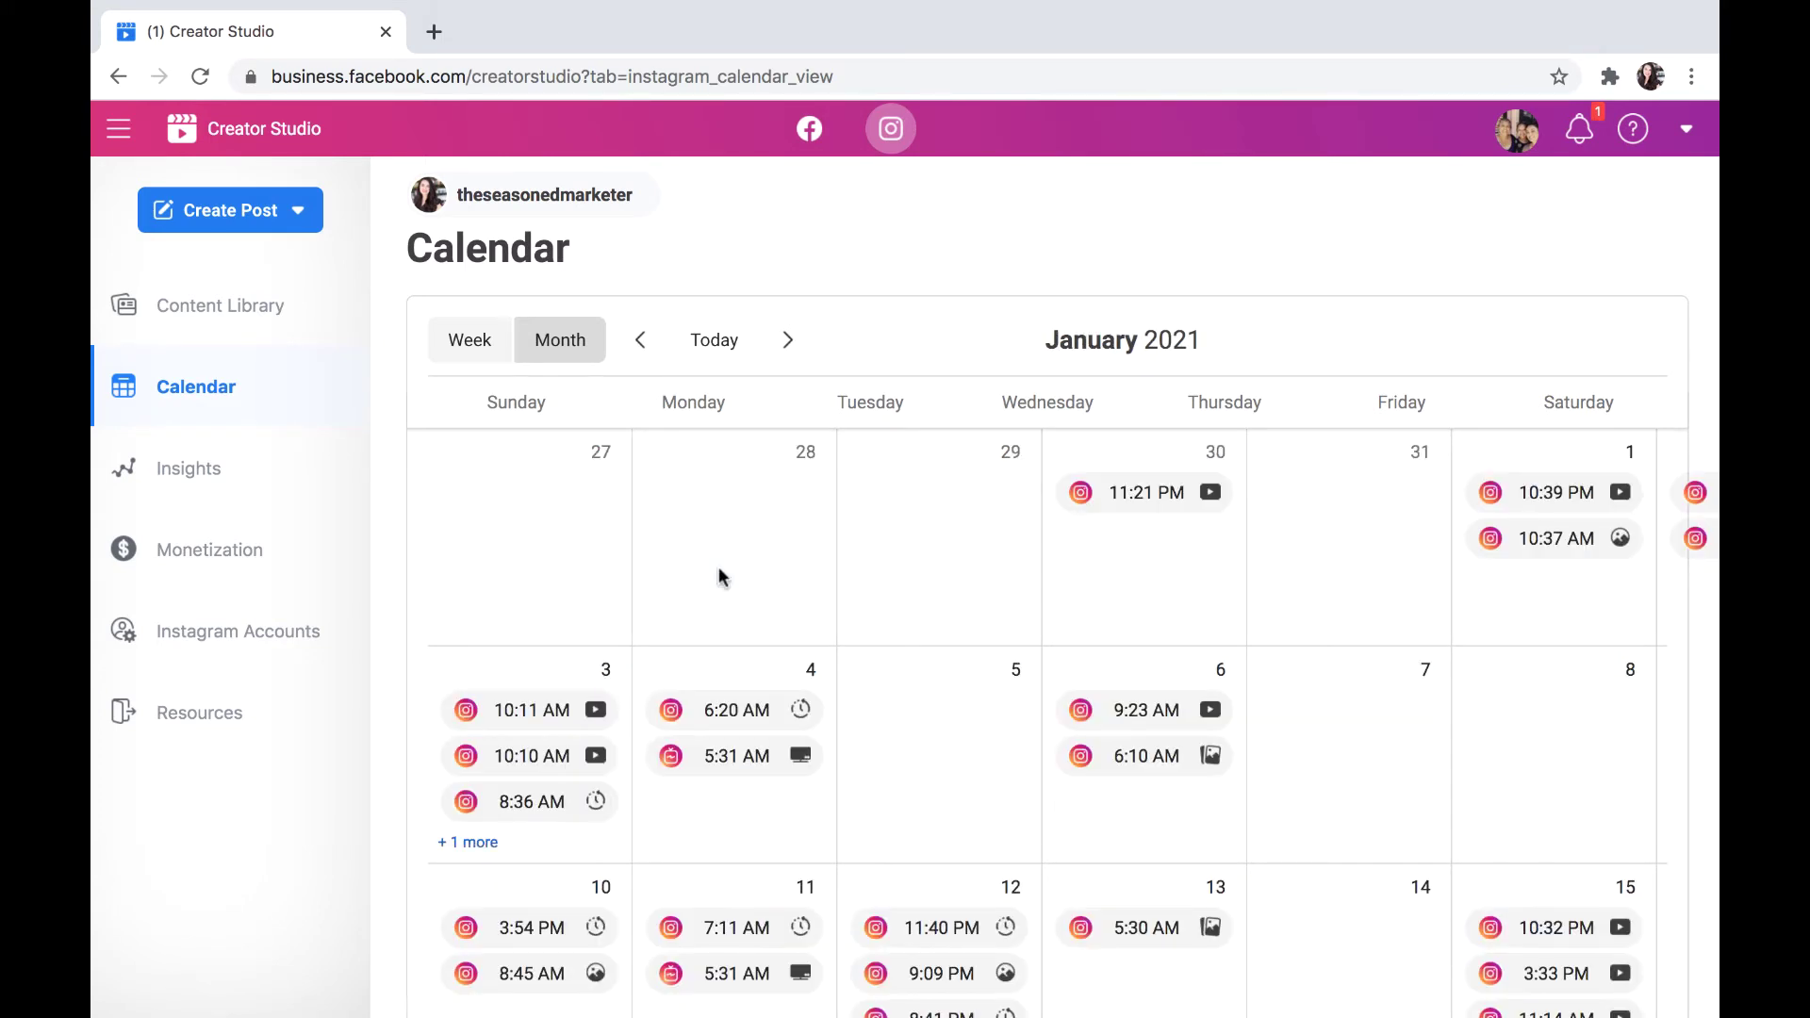
pyautogui.scroll(-1, 721, 577)
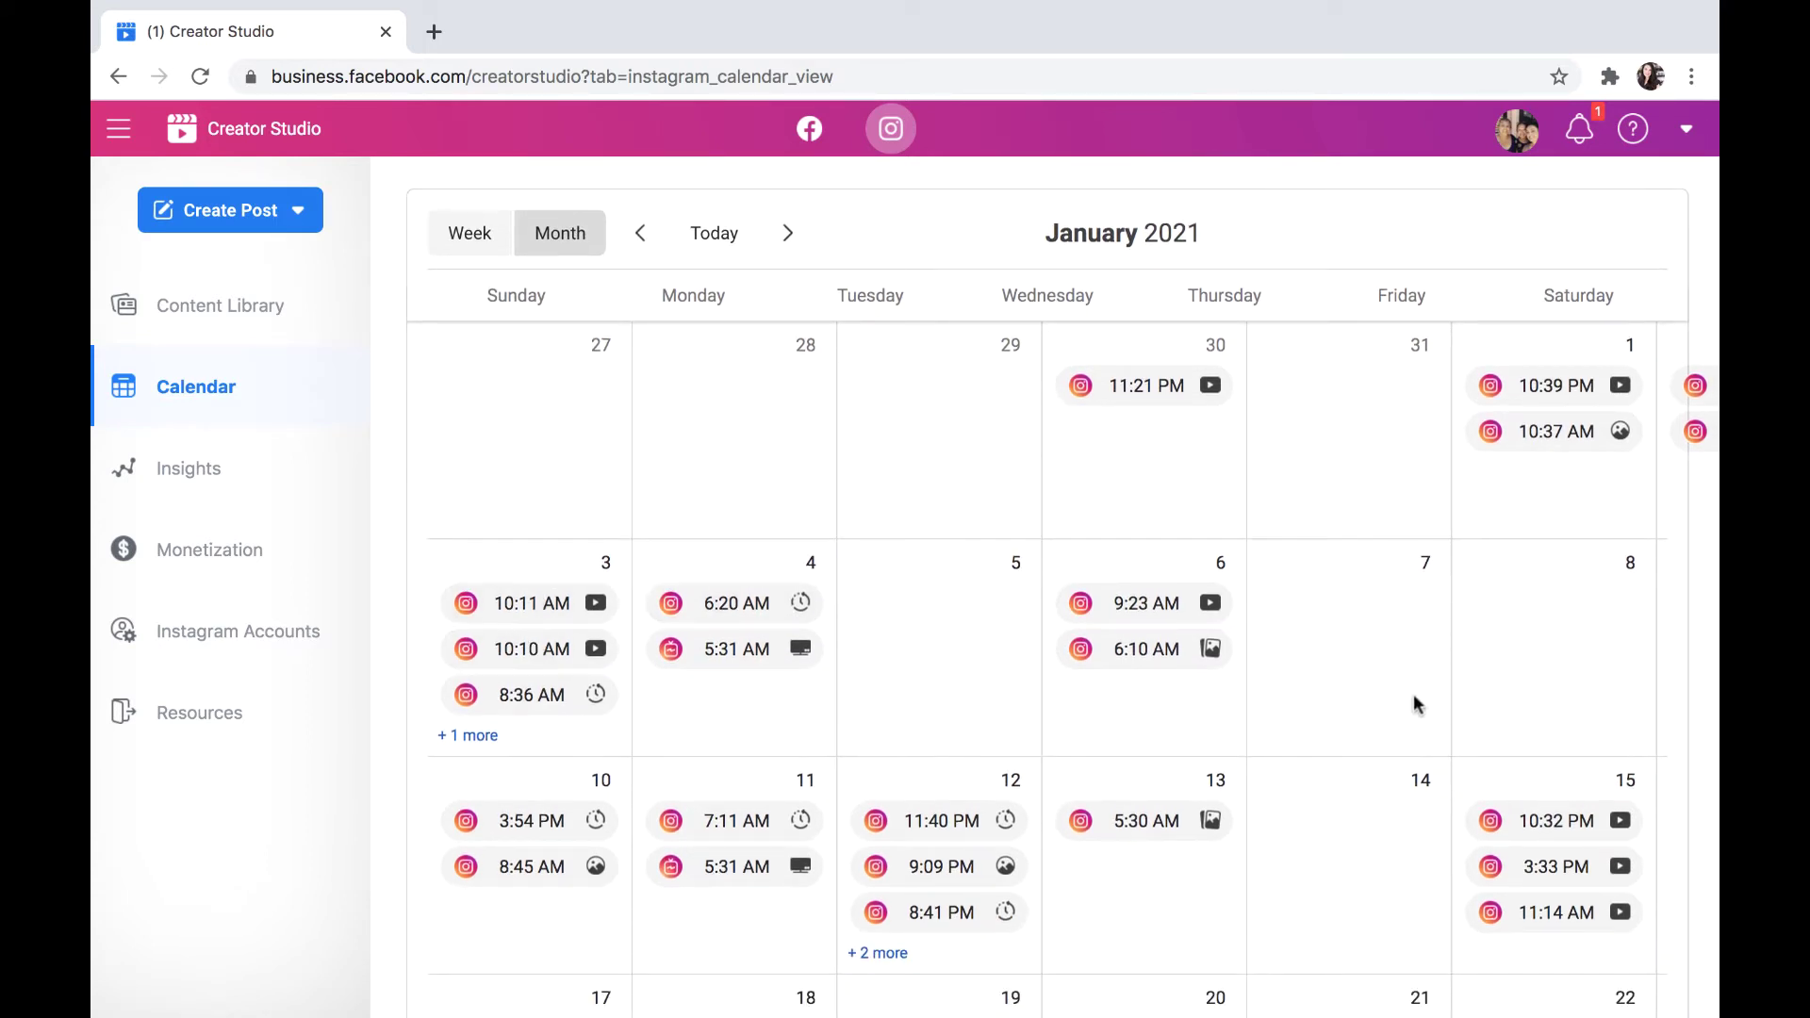
pyautogui.scroll(-2, 1013, 853)
pyautogui.scroll(2, 1013, 853)
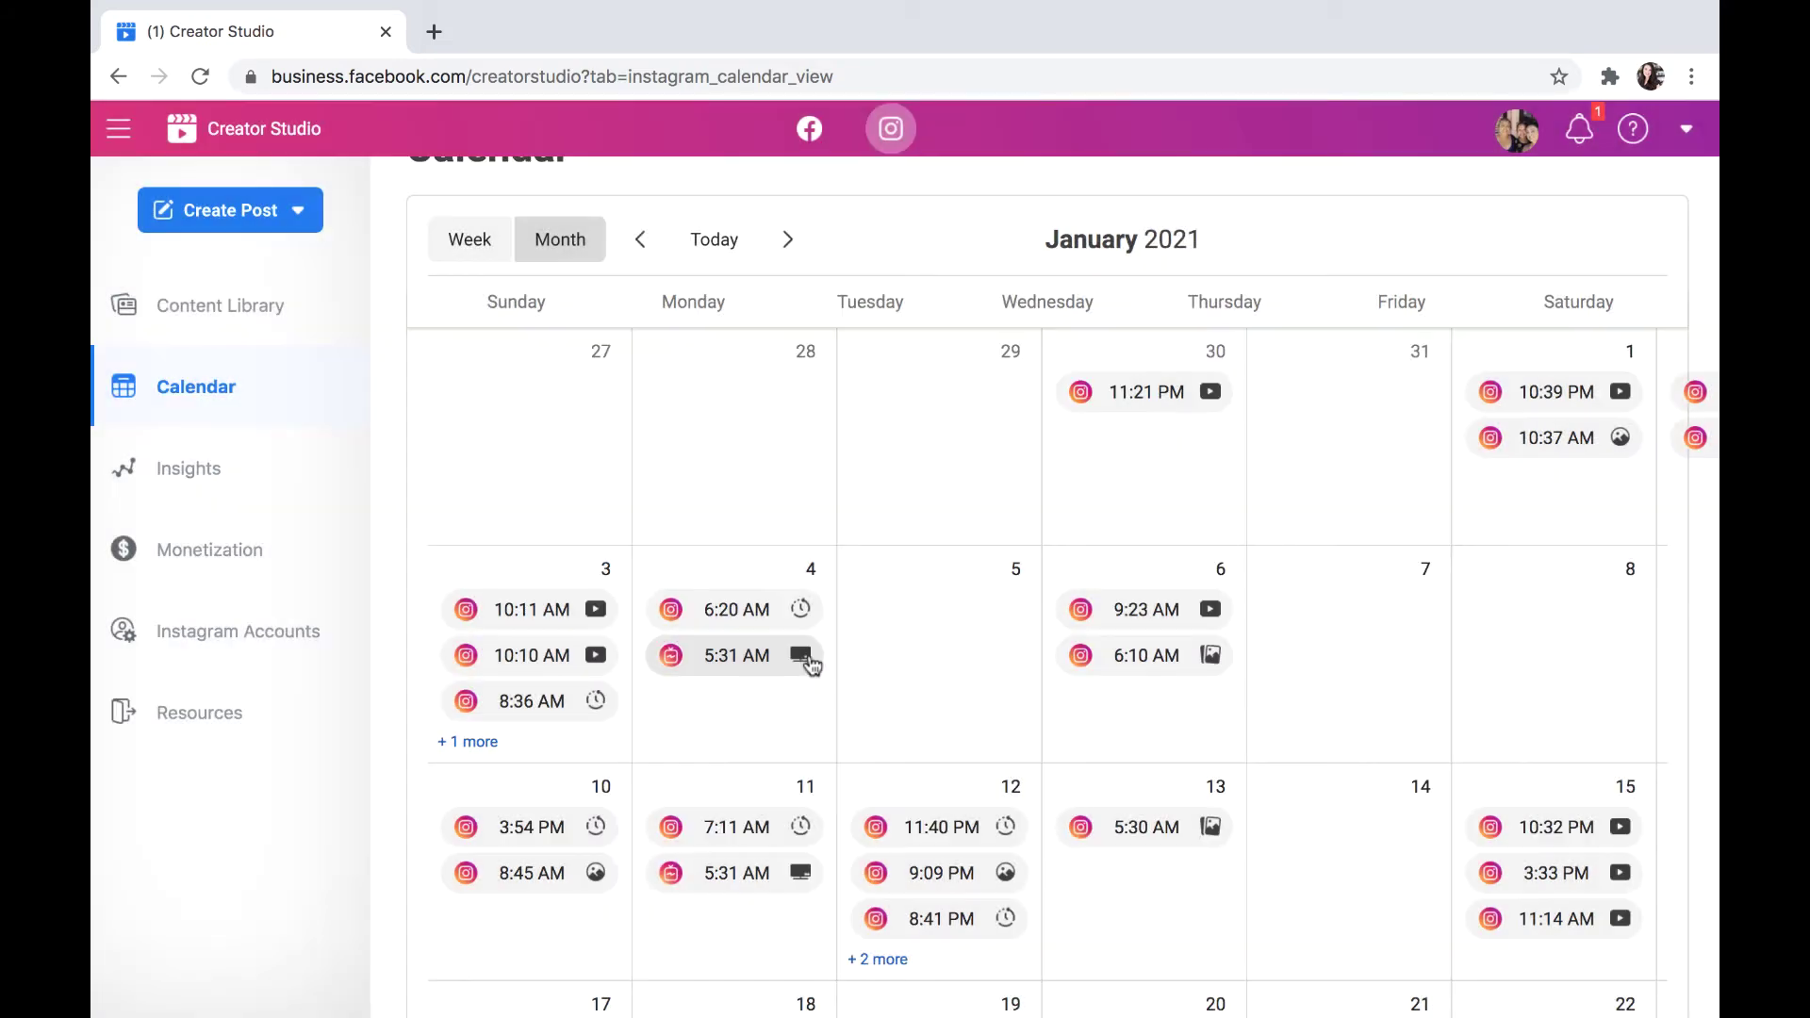
pyautogui.click(808, 659)
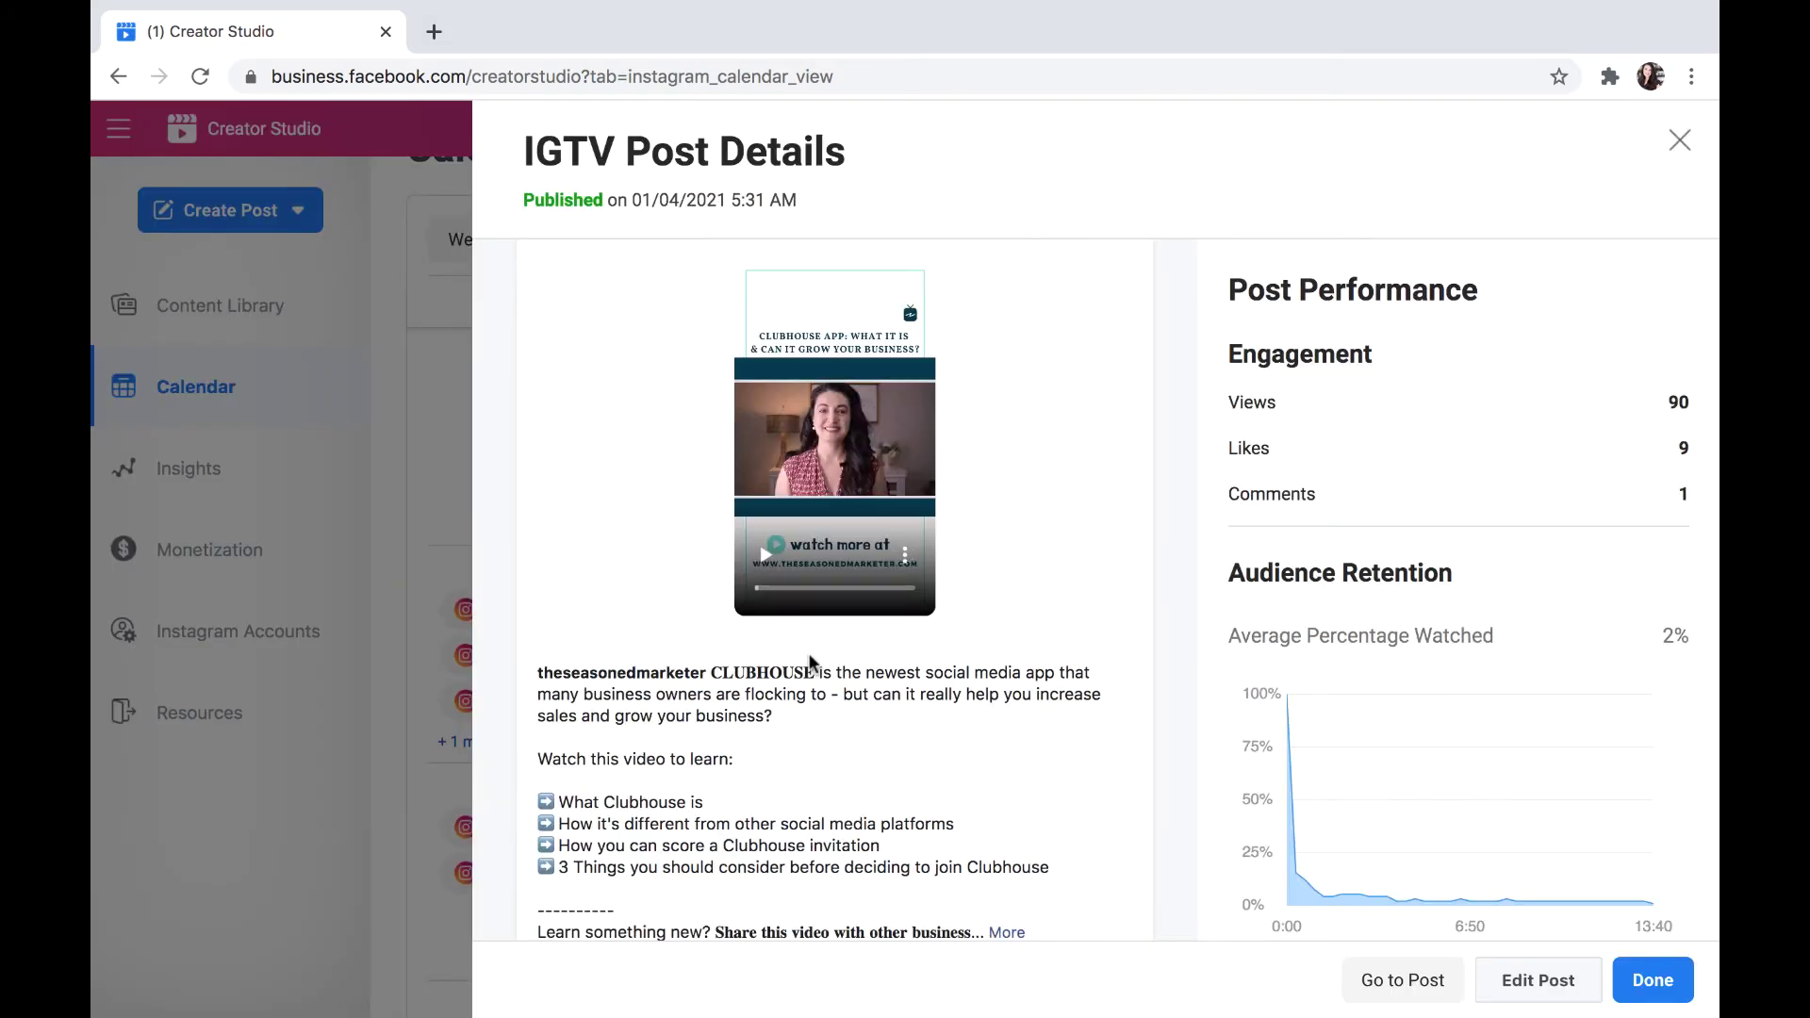
pyautogui.scroll(-3, 711, 635)
pyautogui.scroll(3, 709, 641)
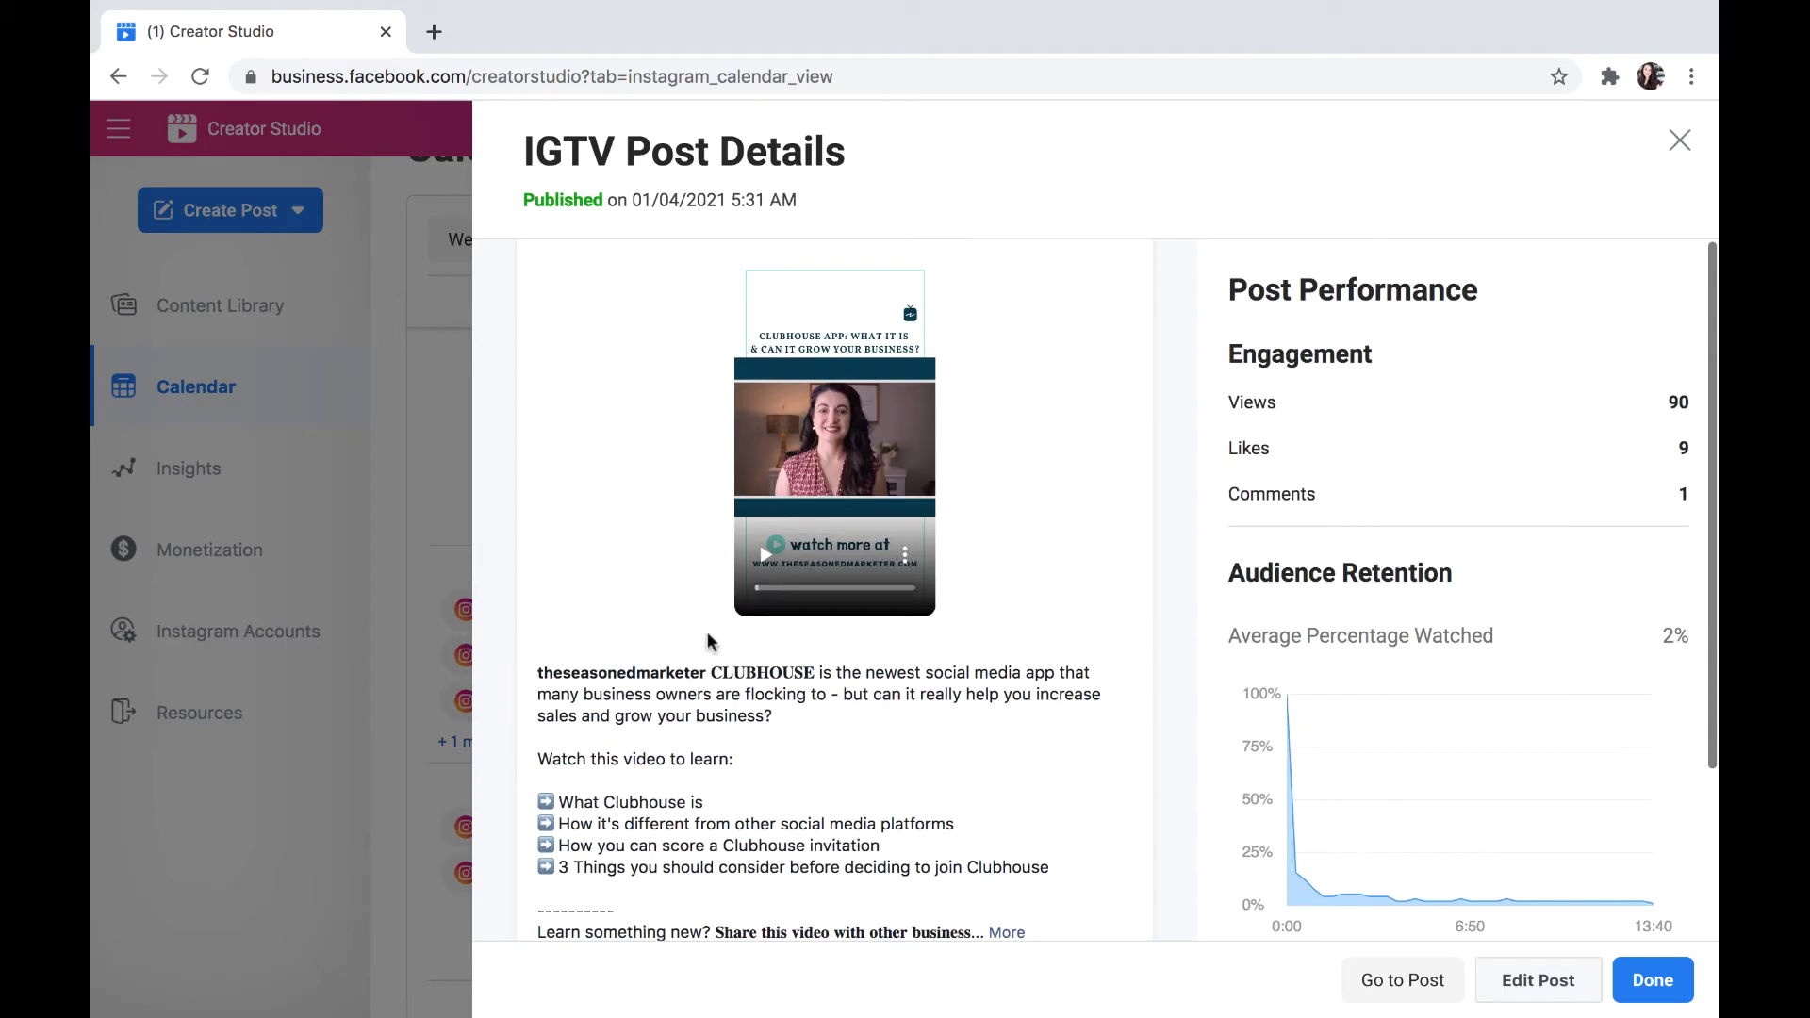
pyautogui.click(1678, 141)
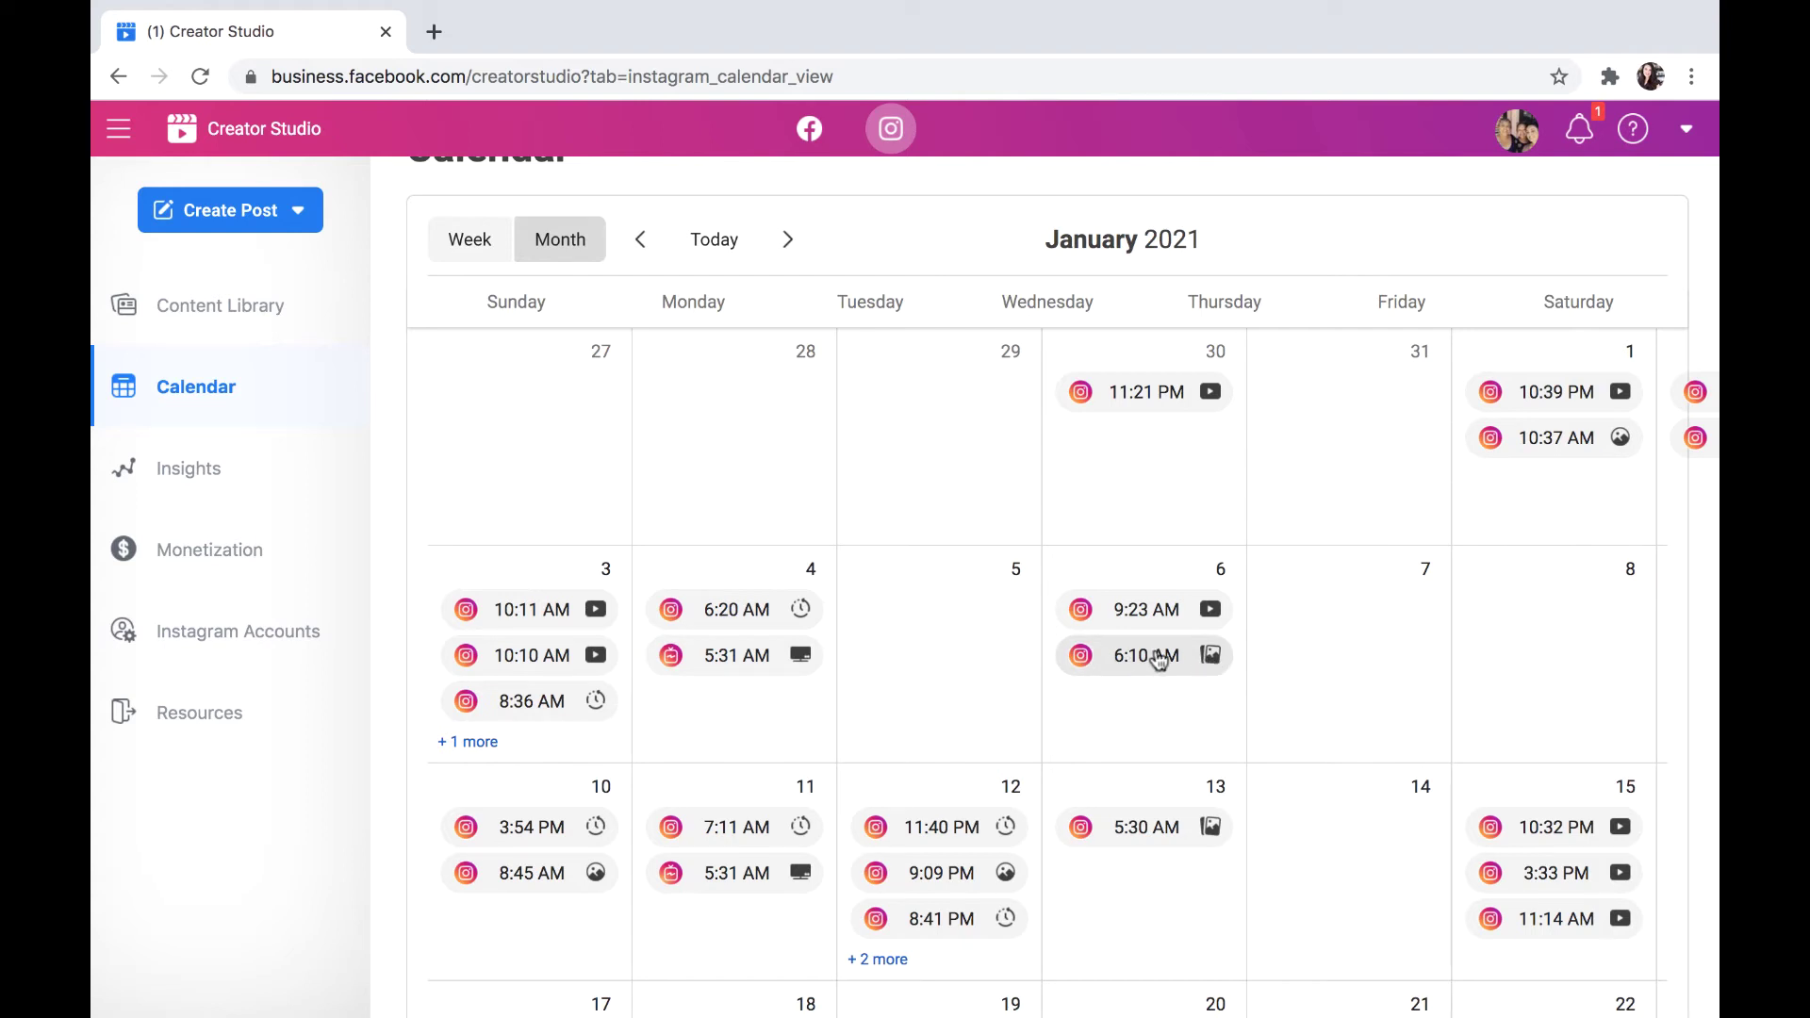
pyautogui.click(1215, 660)
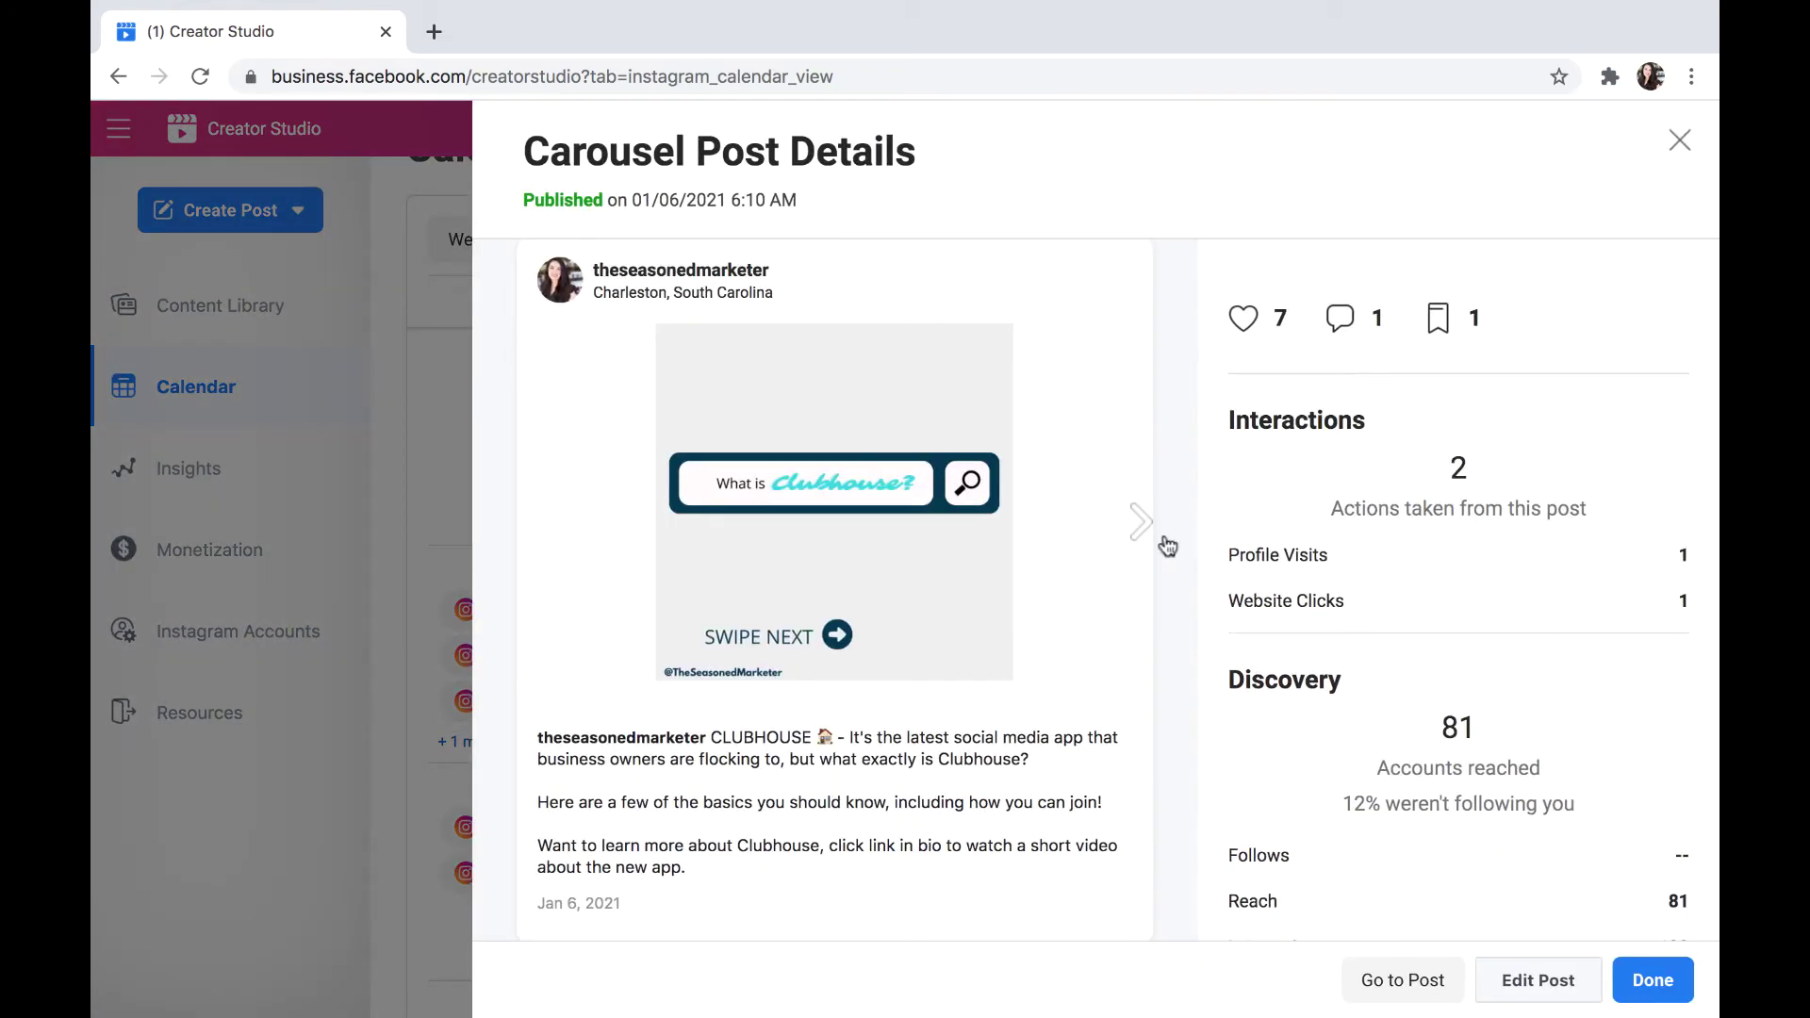
pyautogui.click(1142, 526)
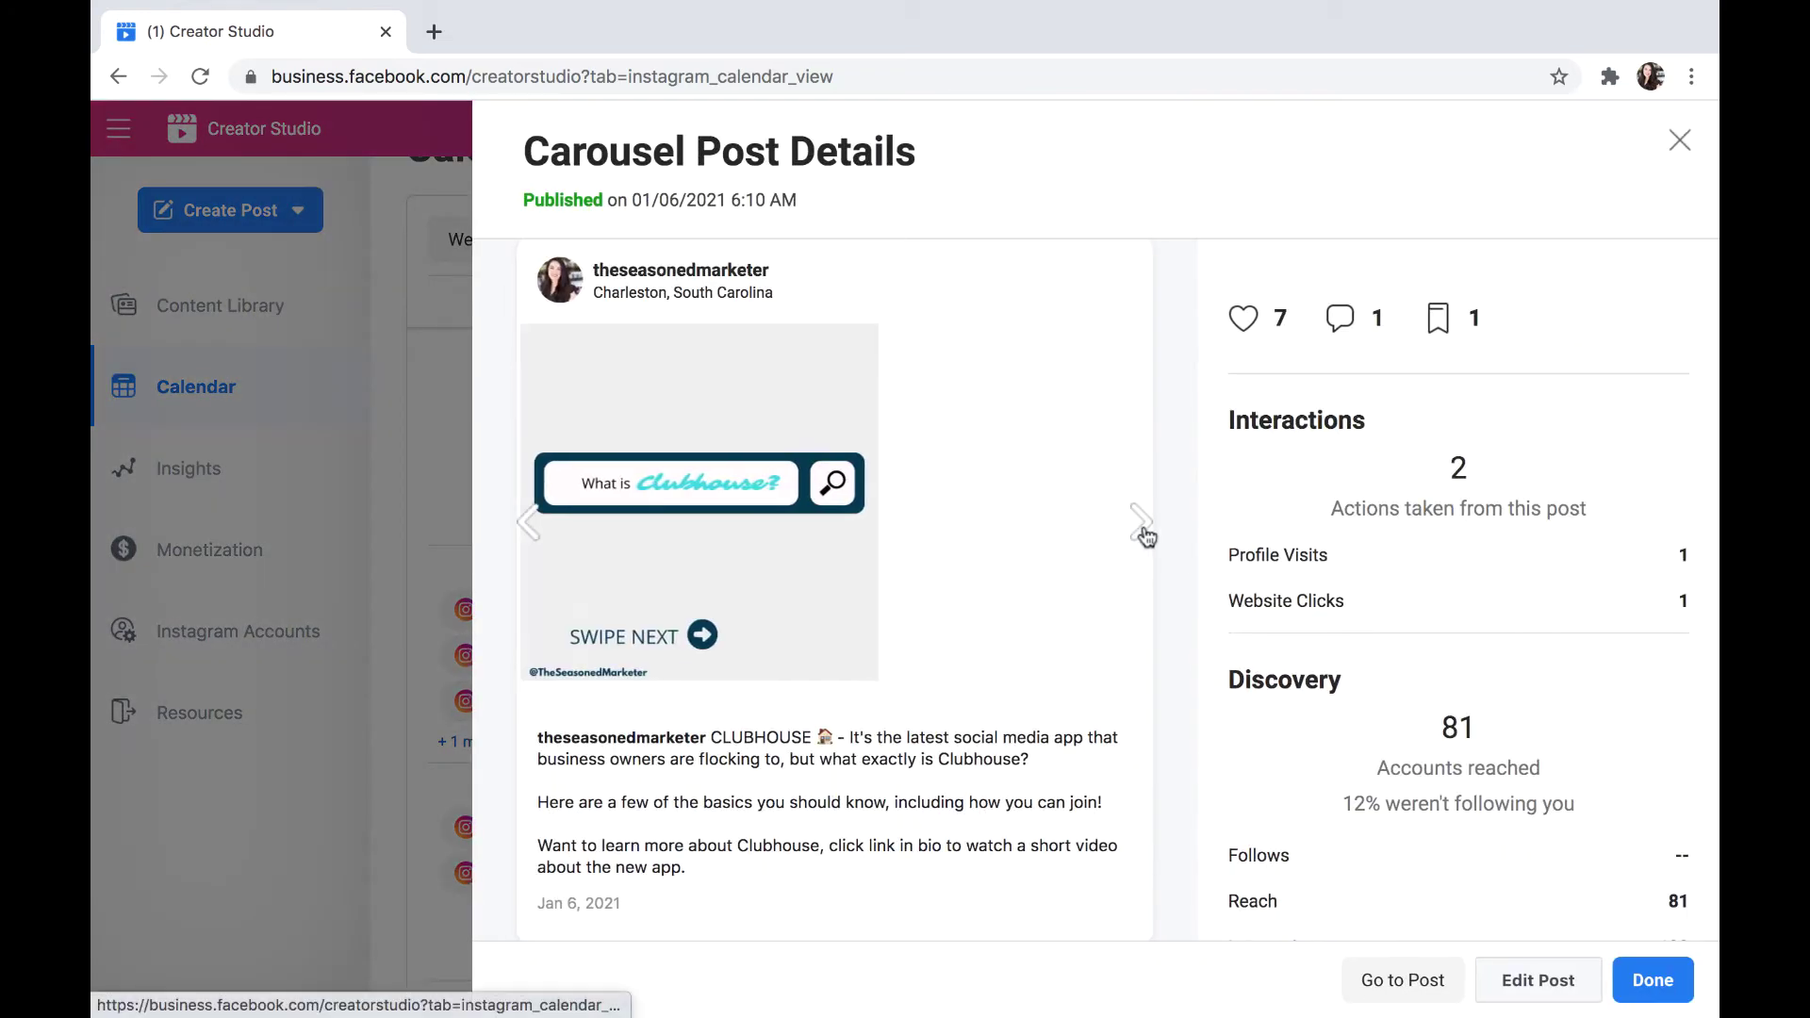
pyautogui.click(1142, 526)
pyautogui.click(1142, 526)
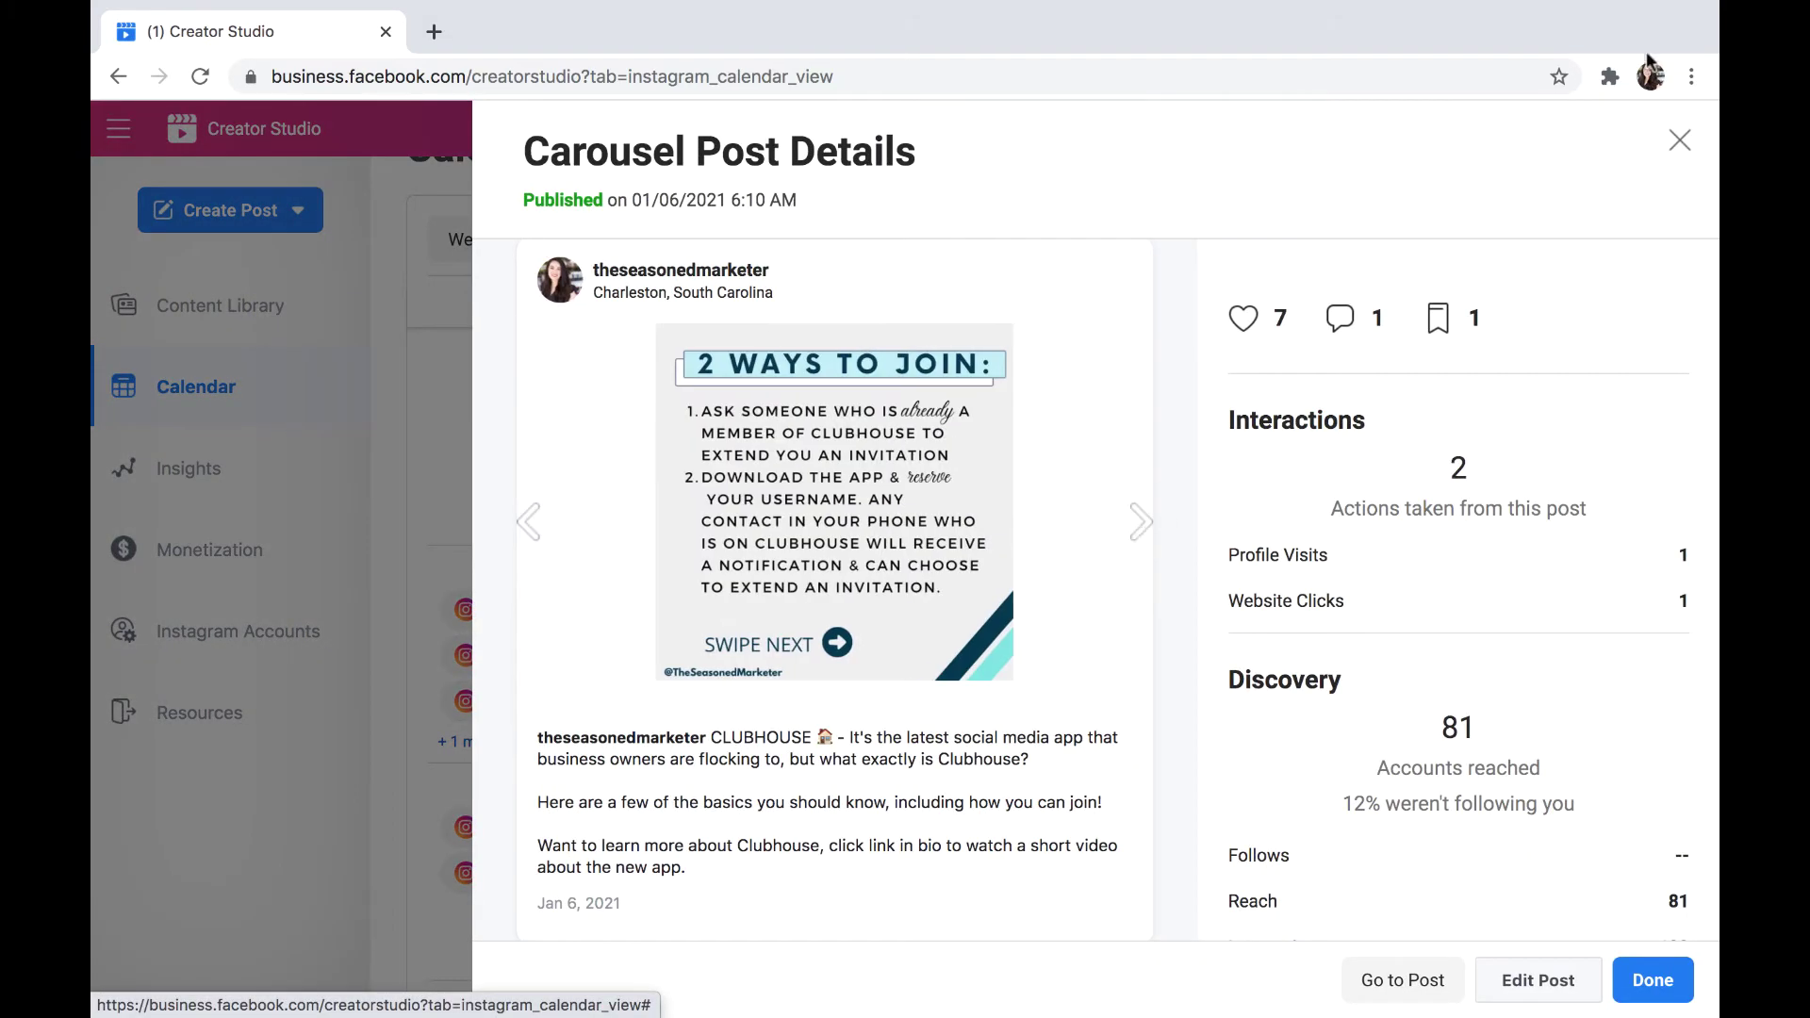
pyautogui.click(1678, 142)
pyautogui.scroll(-1, 1084, 591)
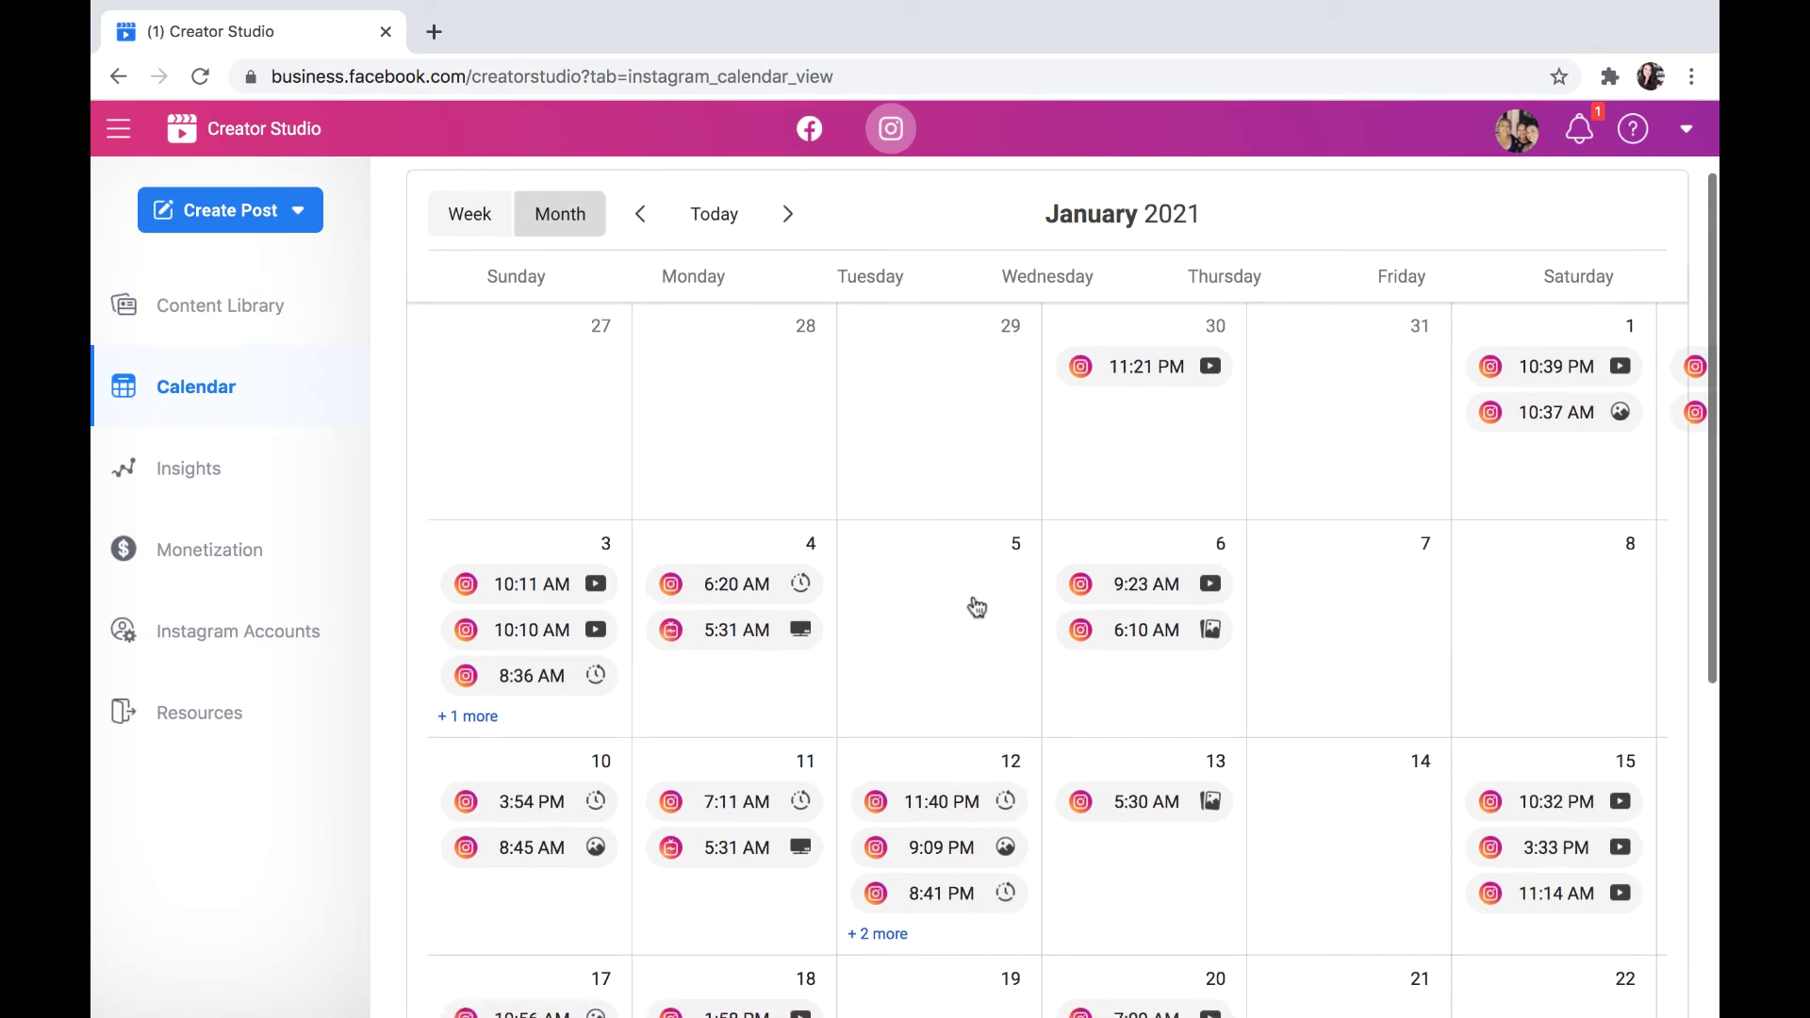
pyautogui.scroll(-1, 611, 649)
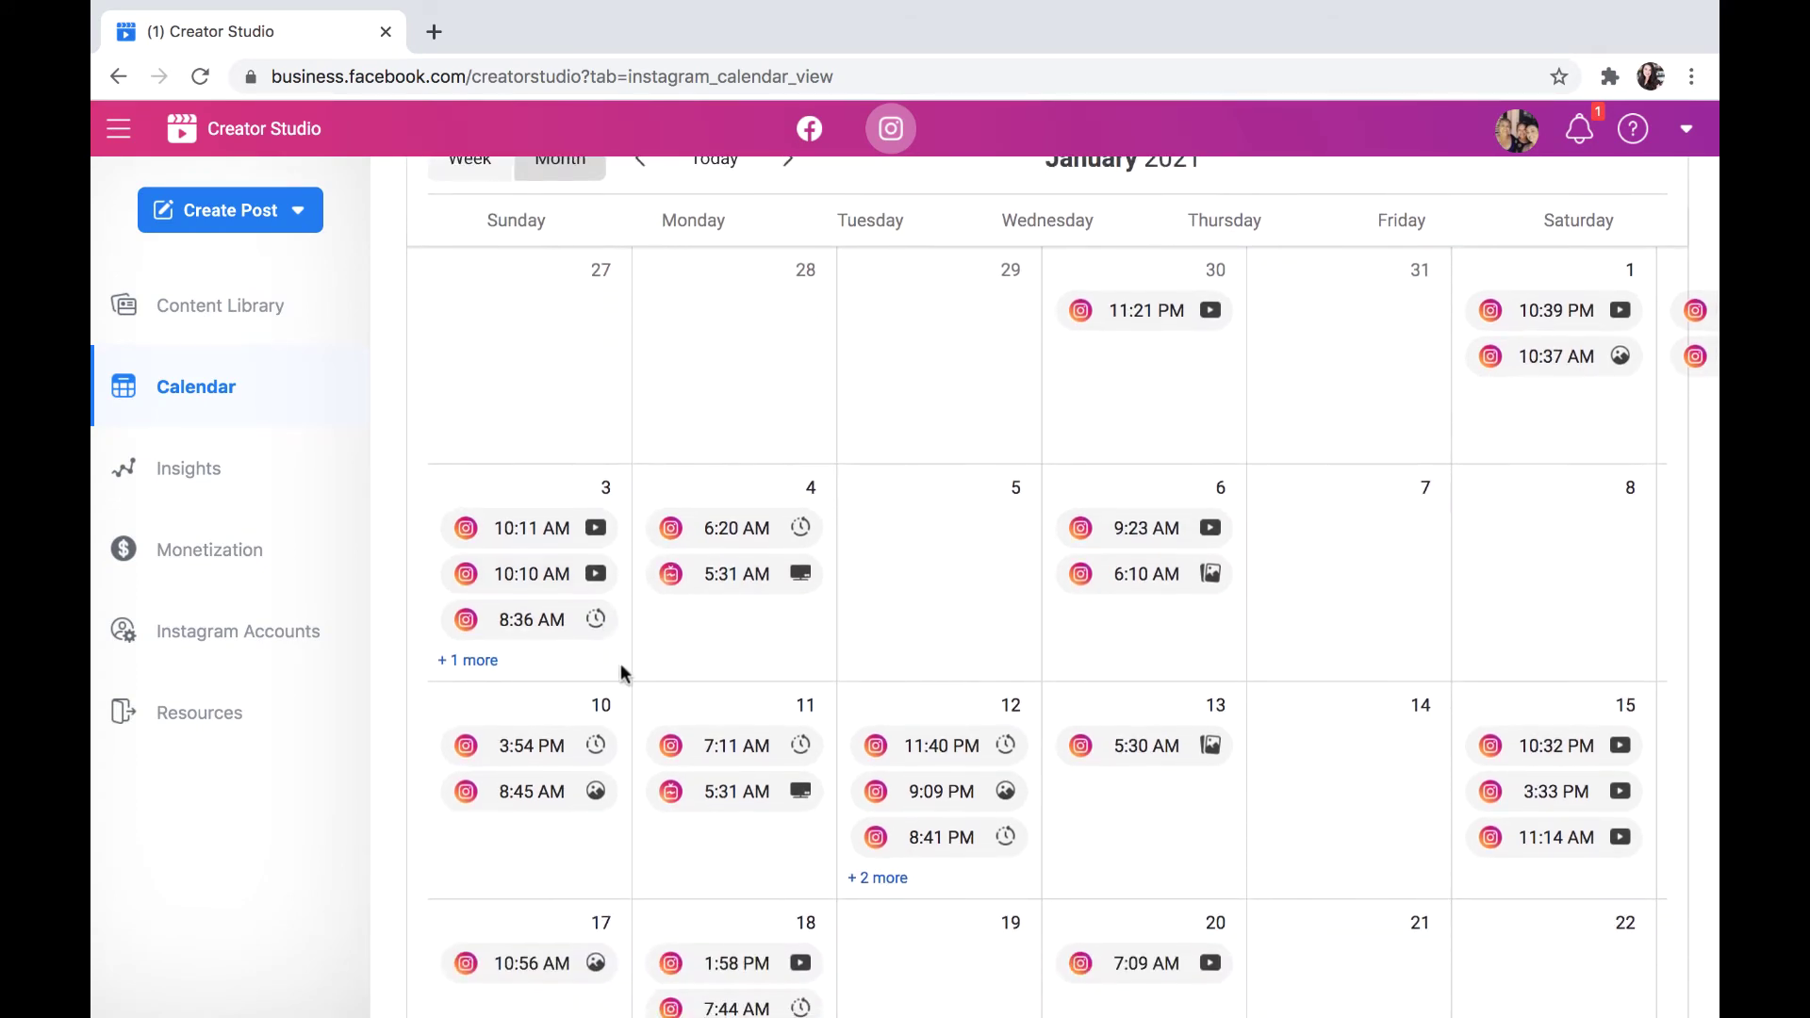
pyautogui.click(596, 750)
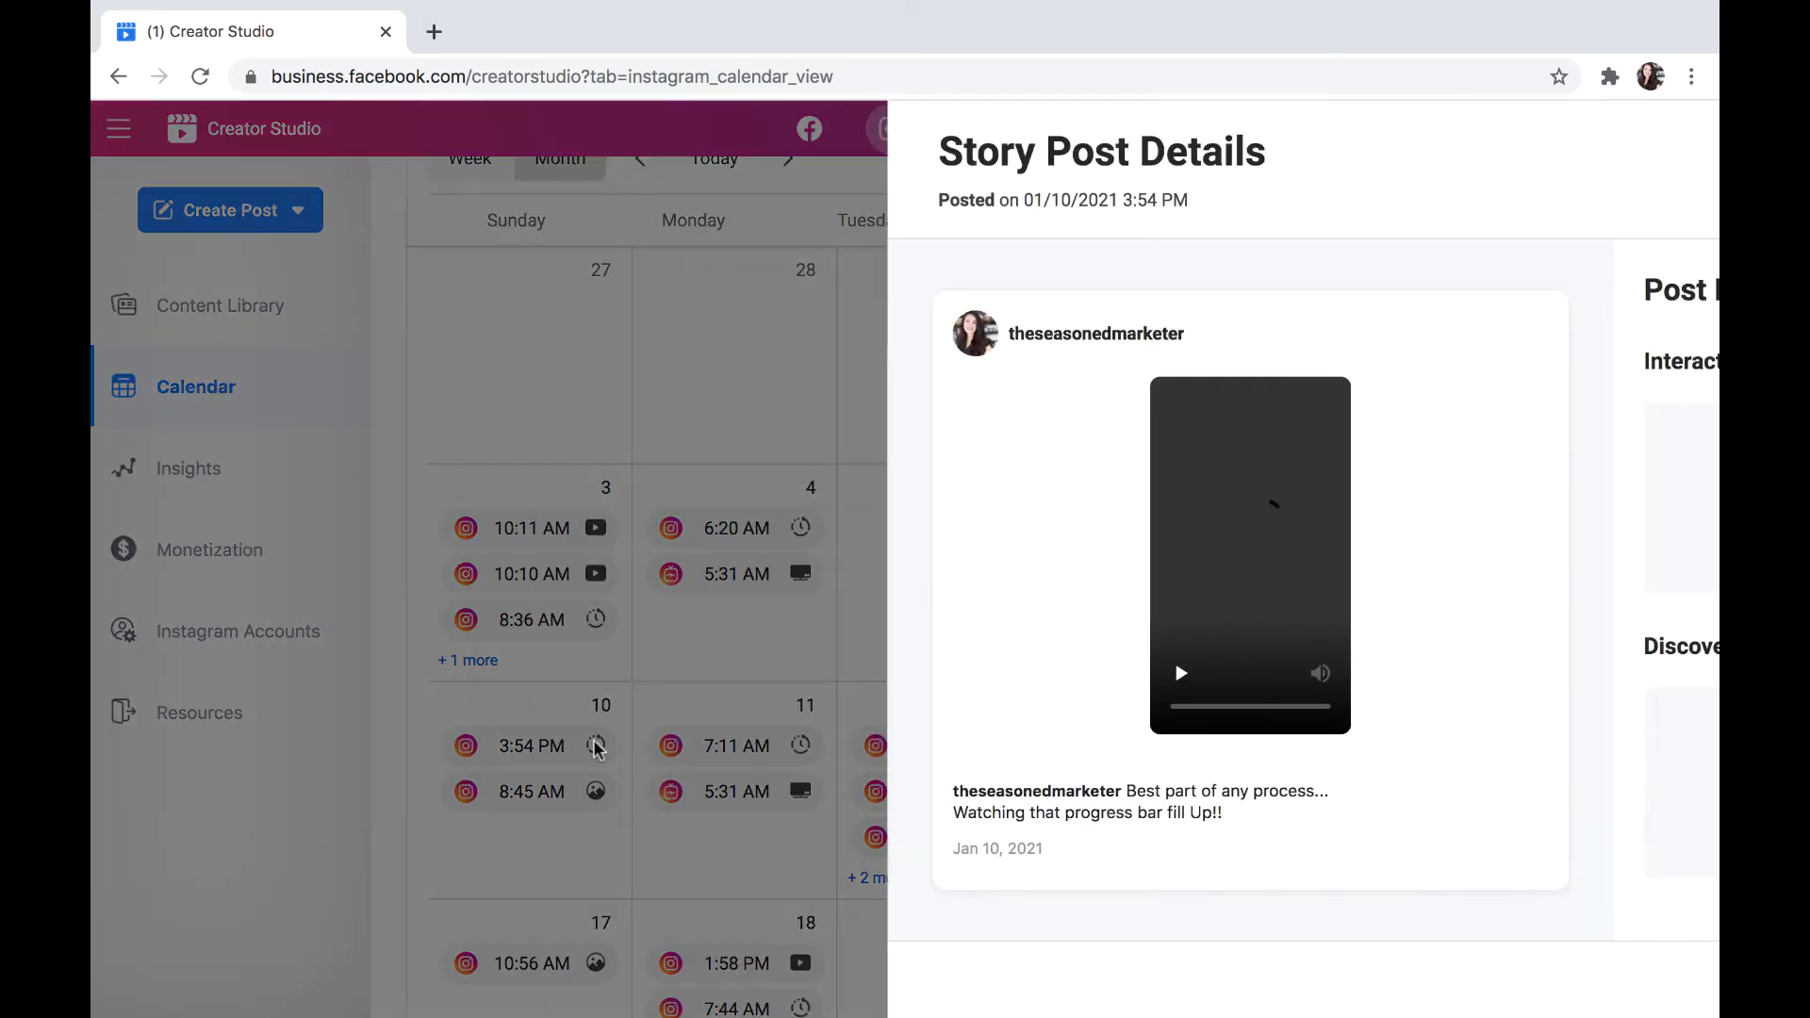
pyautogui.scroll(-1, 775, 693)
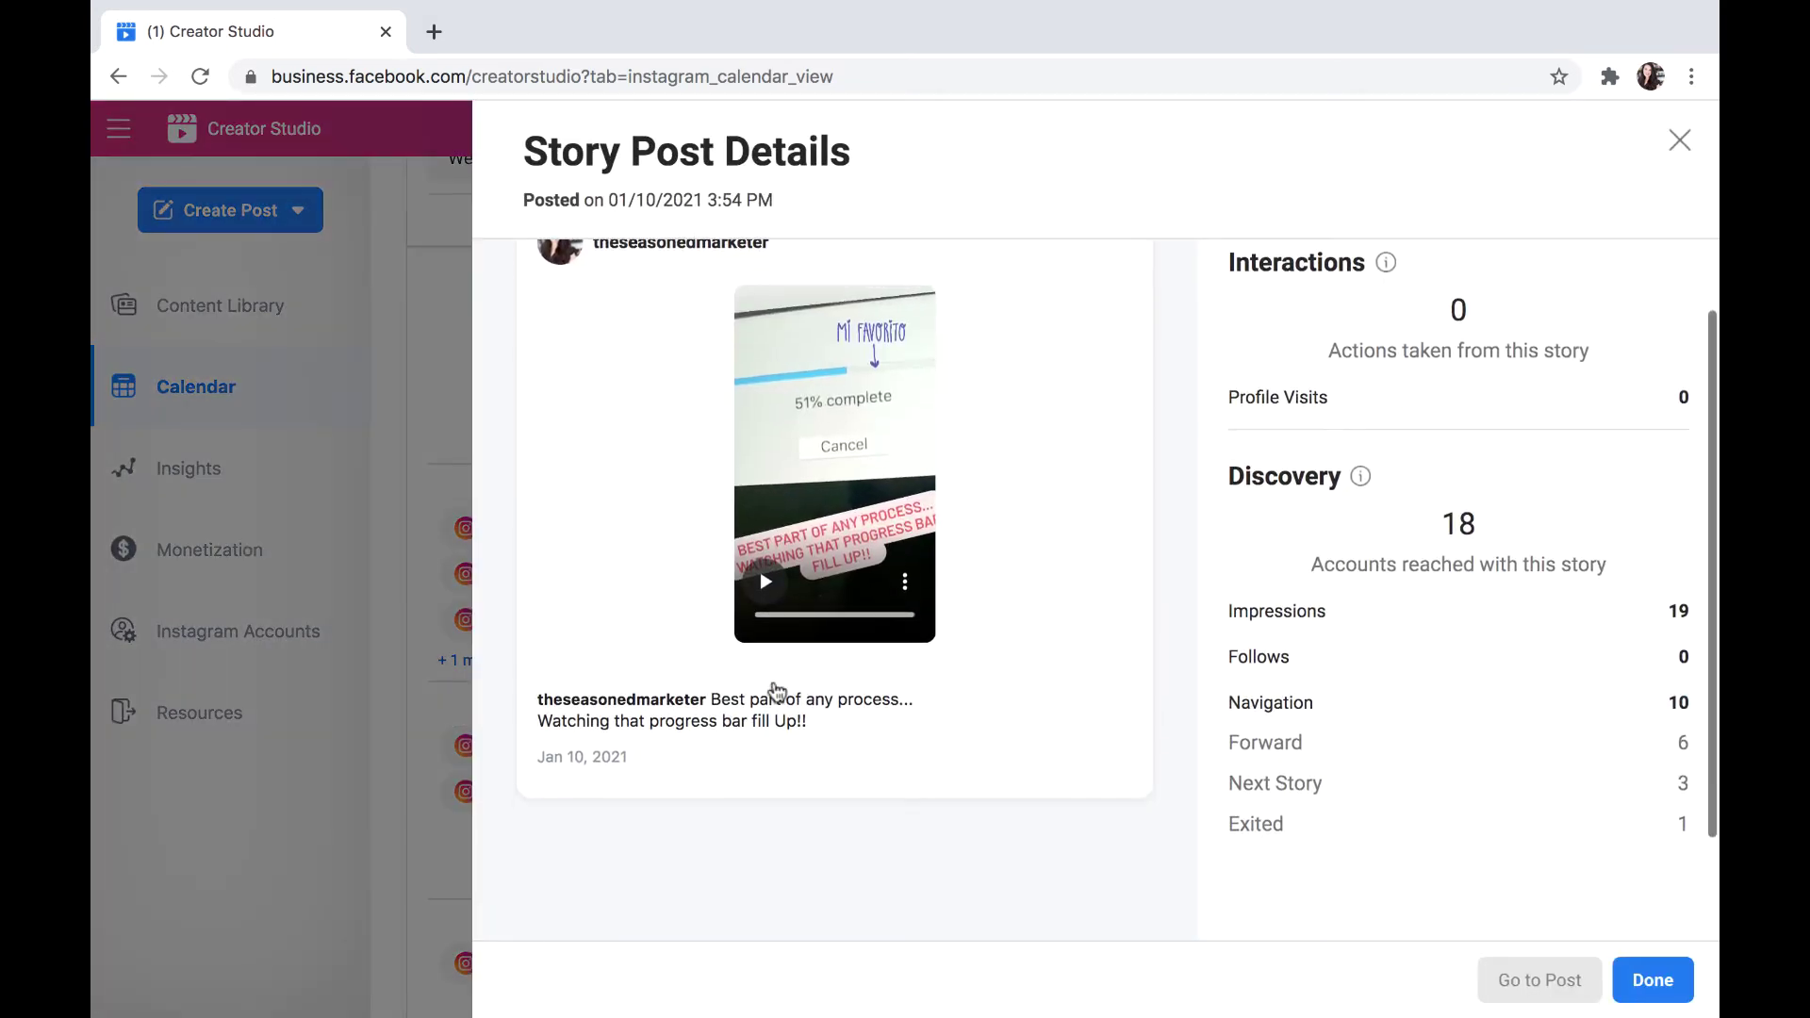
pyautogui.scroll(1, 775, 693)
pyautogui.click(1679, 148)
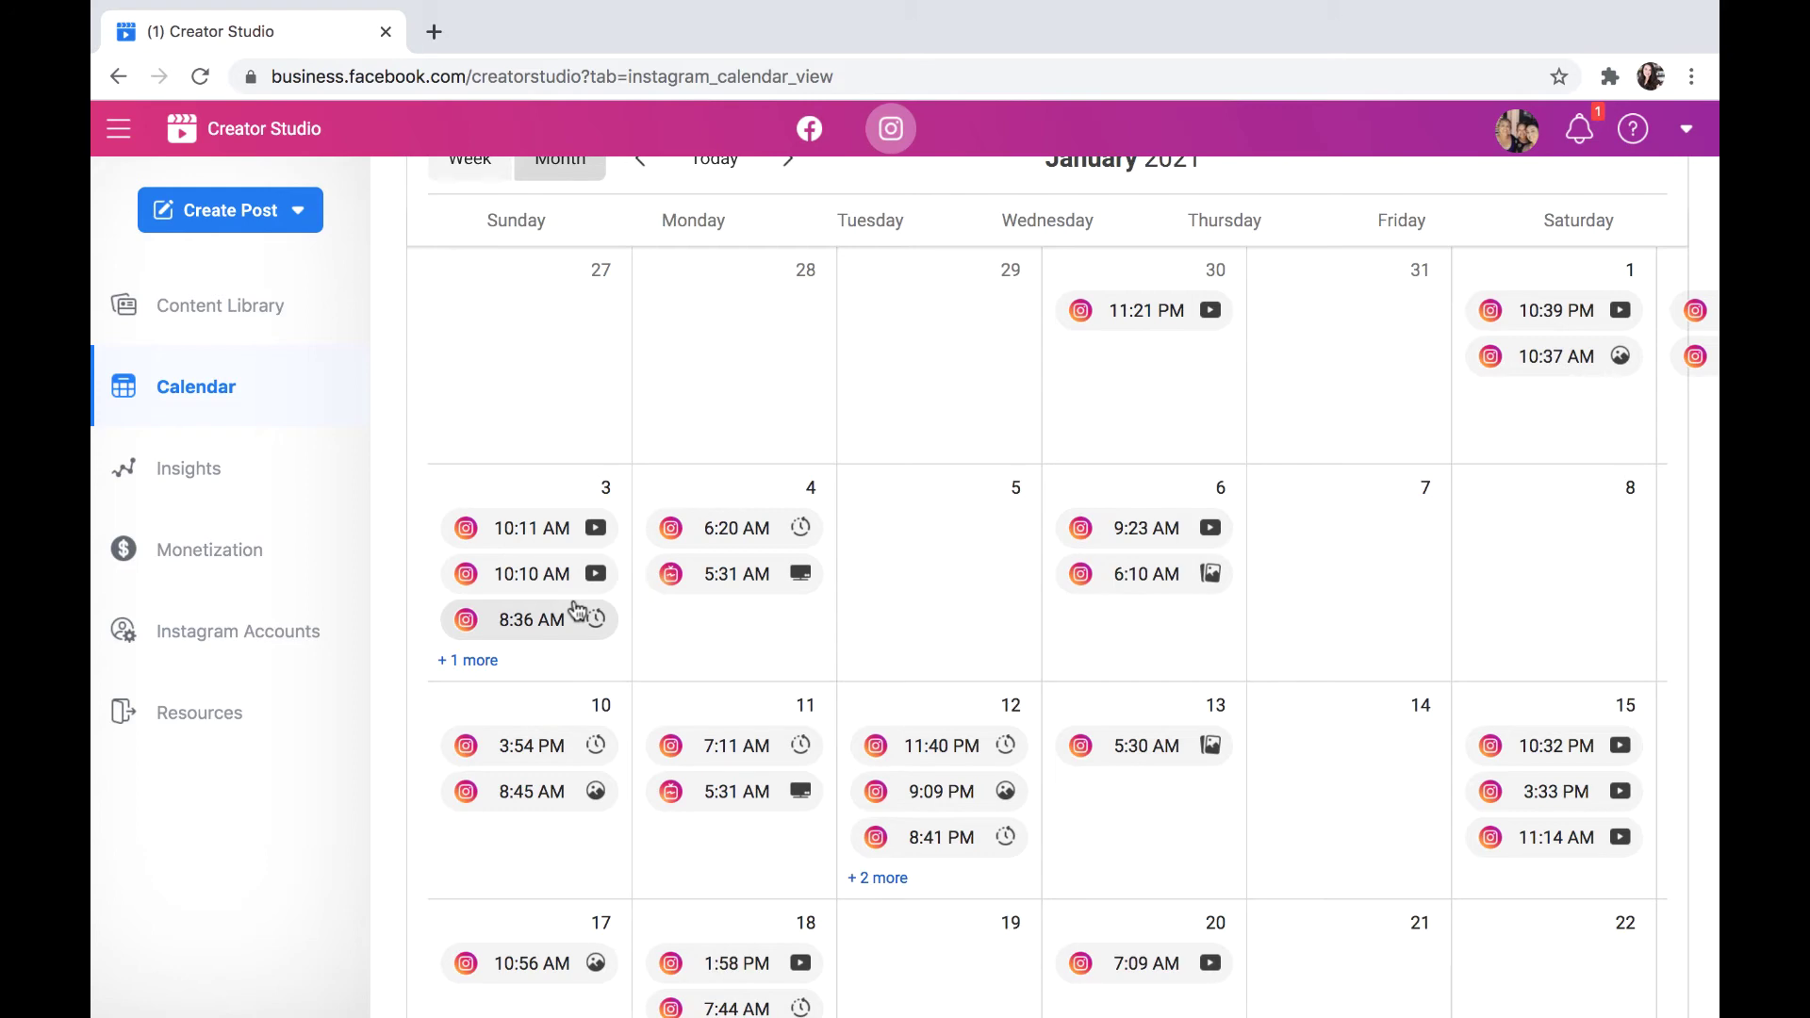
# - View the details of the Jan 3 video posts at 10:11 and 10:10 AM
pyautogui.click(552, 547)
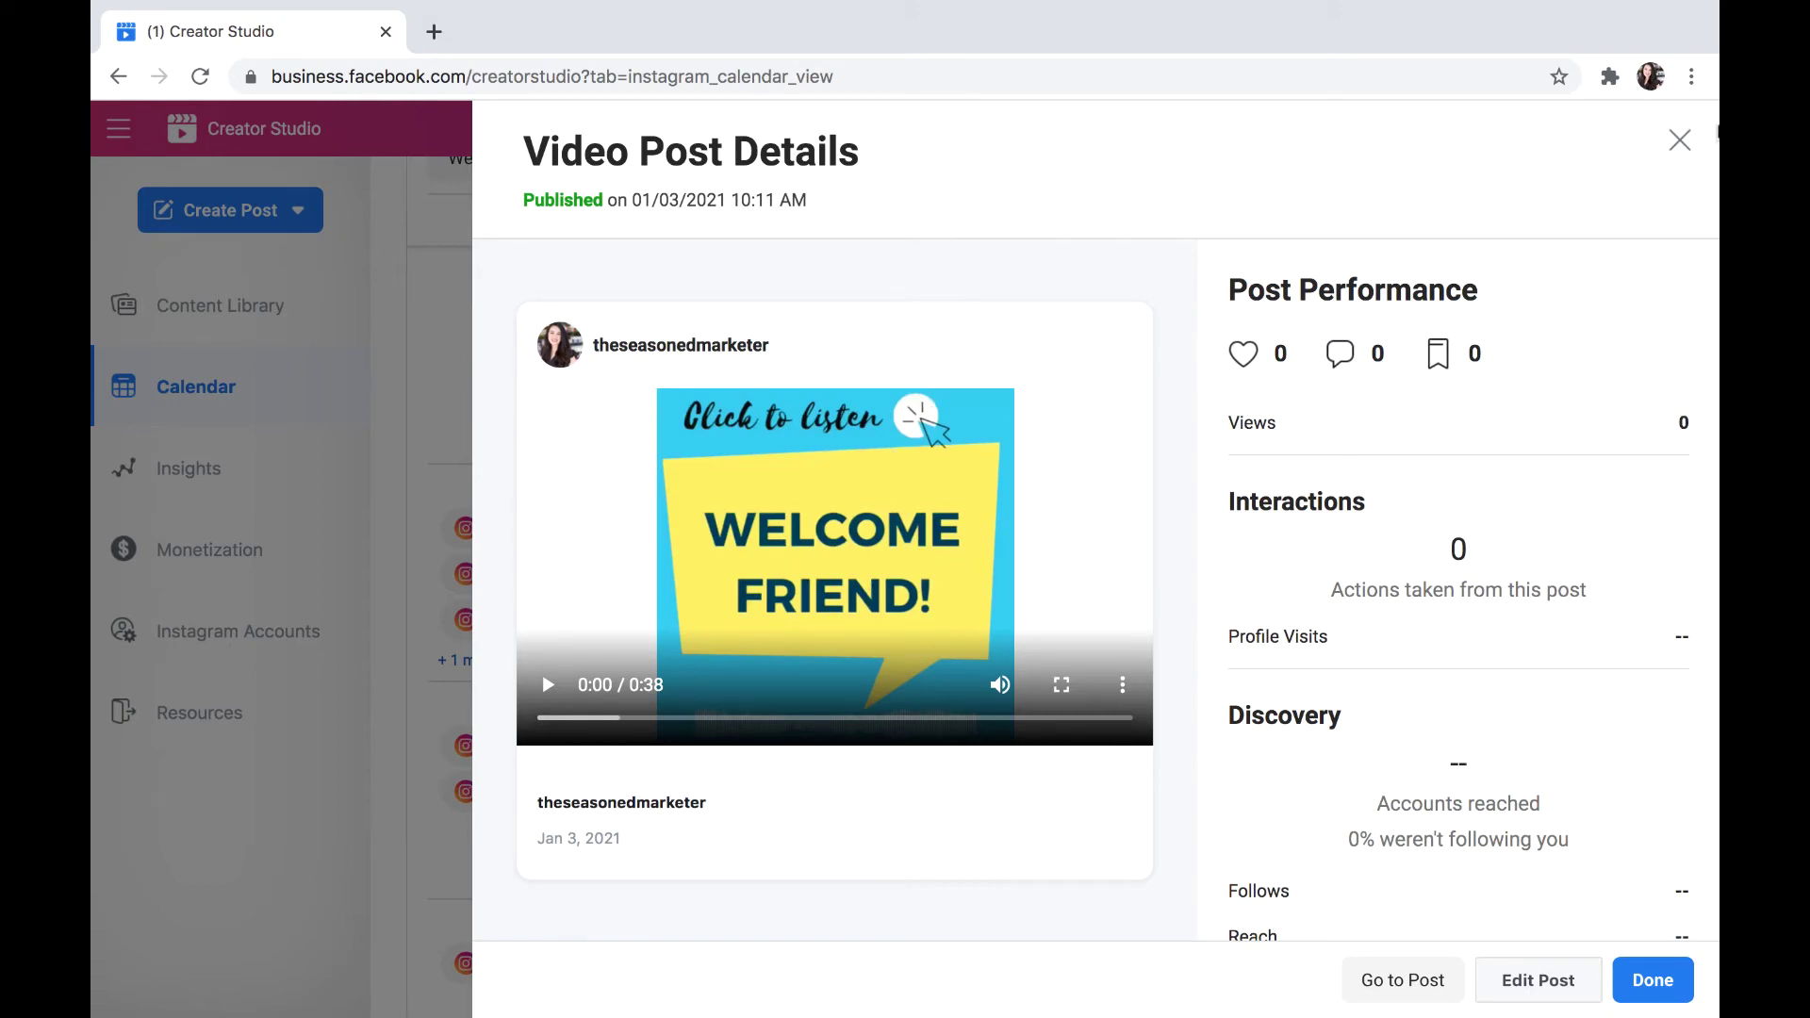
pyautogui.click(1680, 146)
pyautogui.click(595, 575)
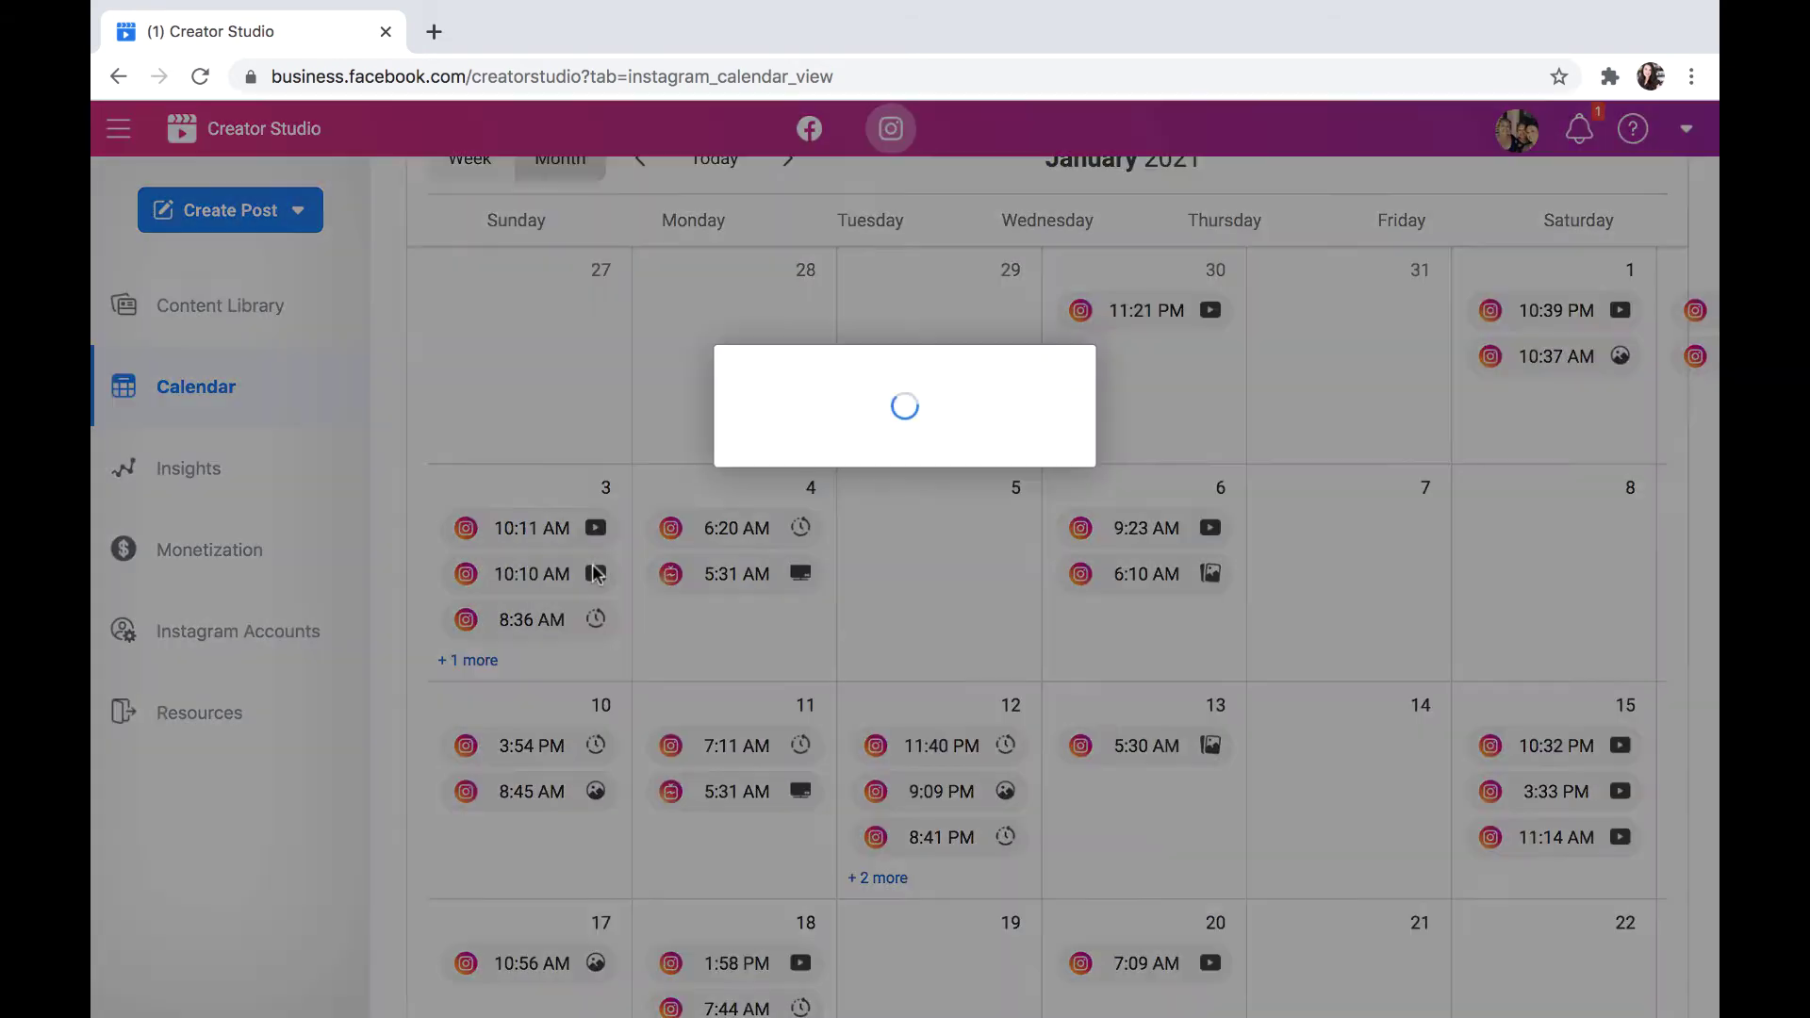
pyautogui.click(1672, 151)
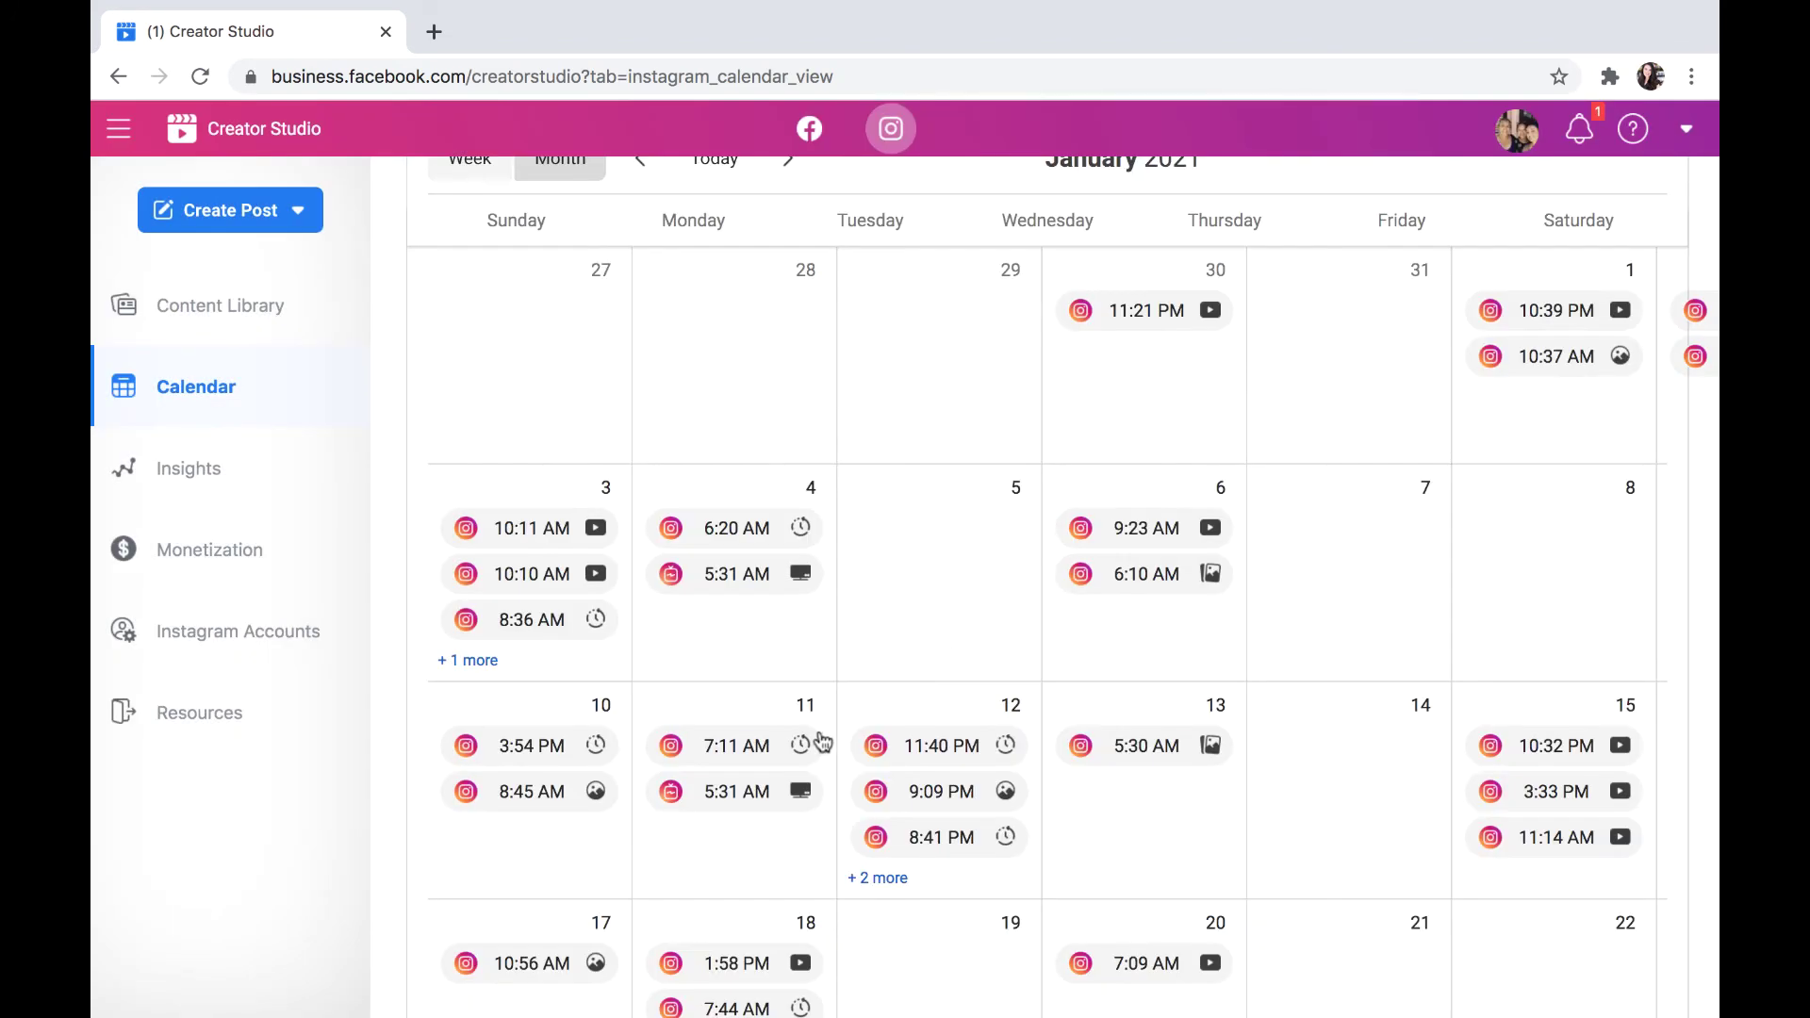
# - Look over January's posts, then move the calendar forward to February 2021
pyautogui.scroll(-1, 817, 741)
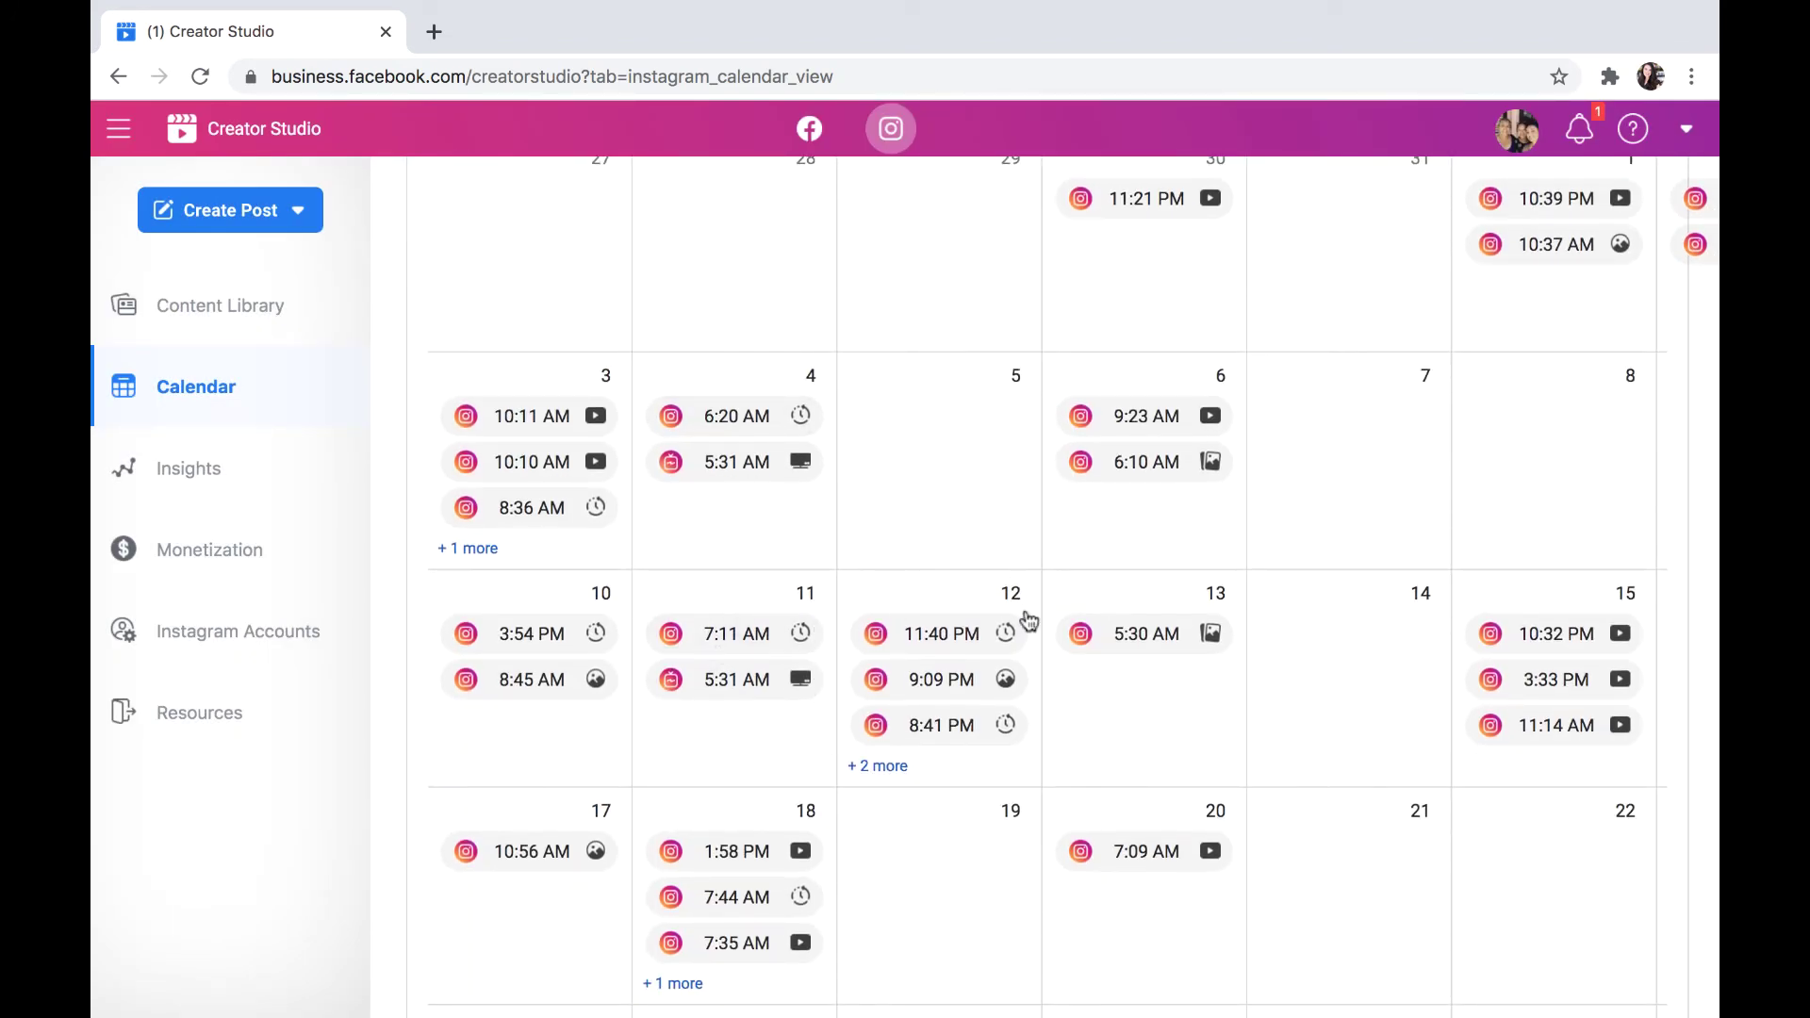
pyautogui.scroll(-1, 691, 739)
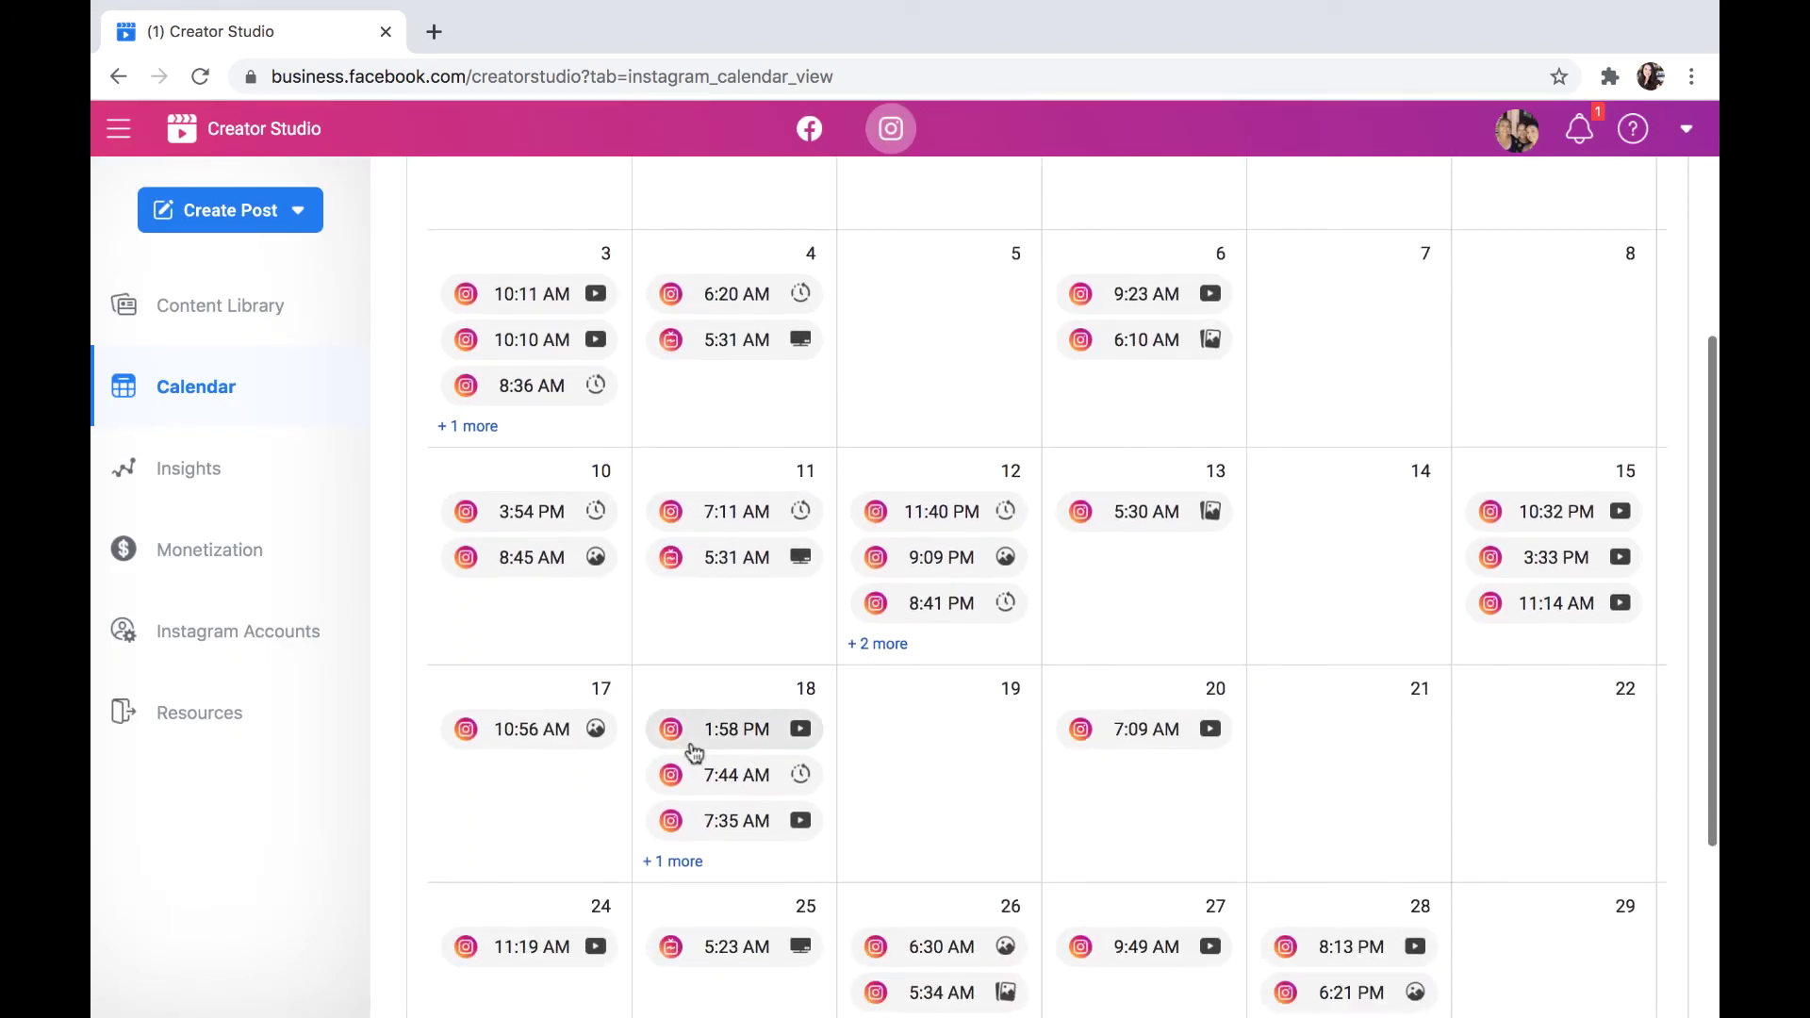
pyautogui.scroll(-1, 854, 705)
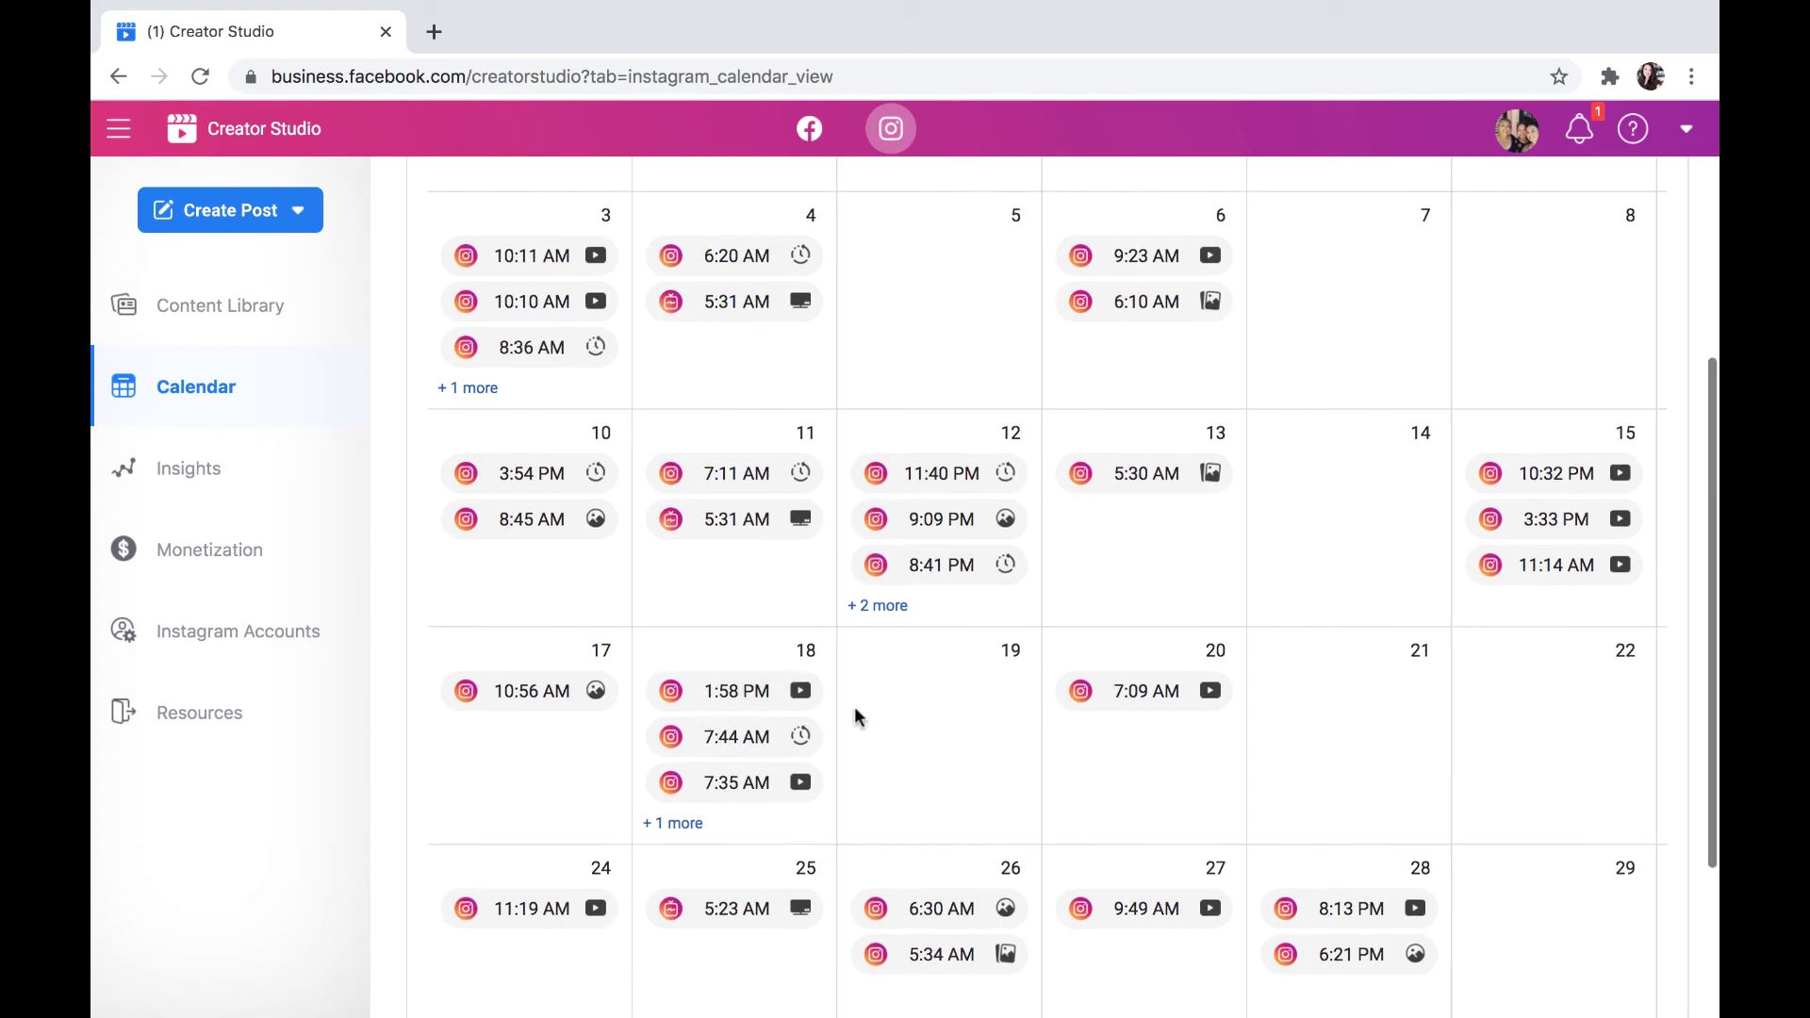
pyautogui.scroll(4, 1436, 619)
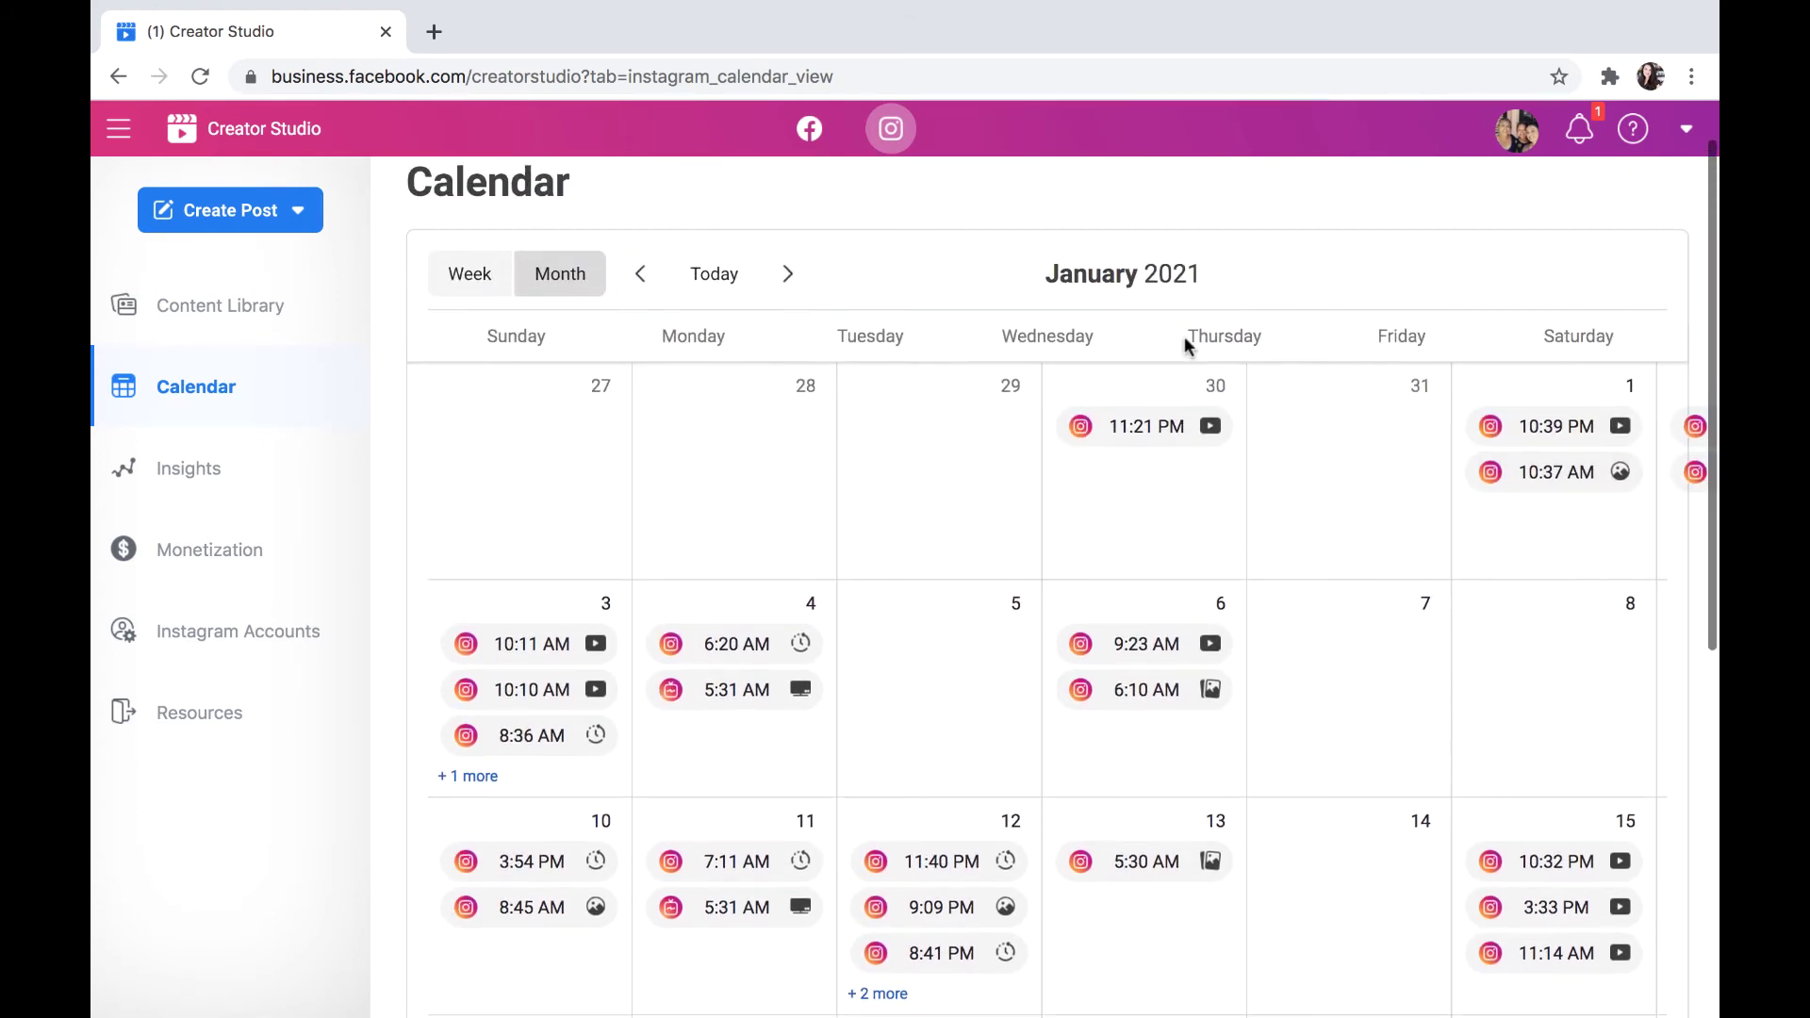
pyautogui.click(784, 280)
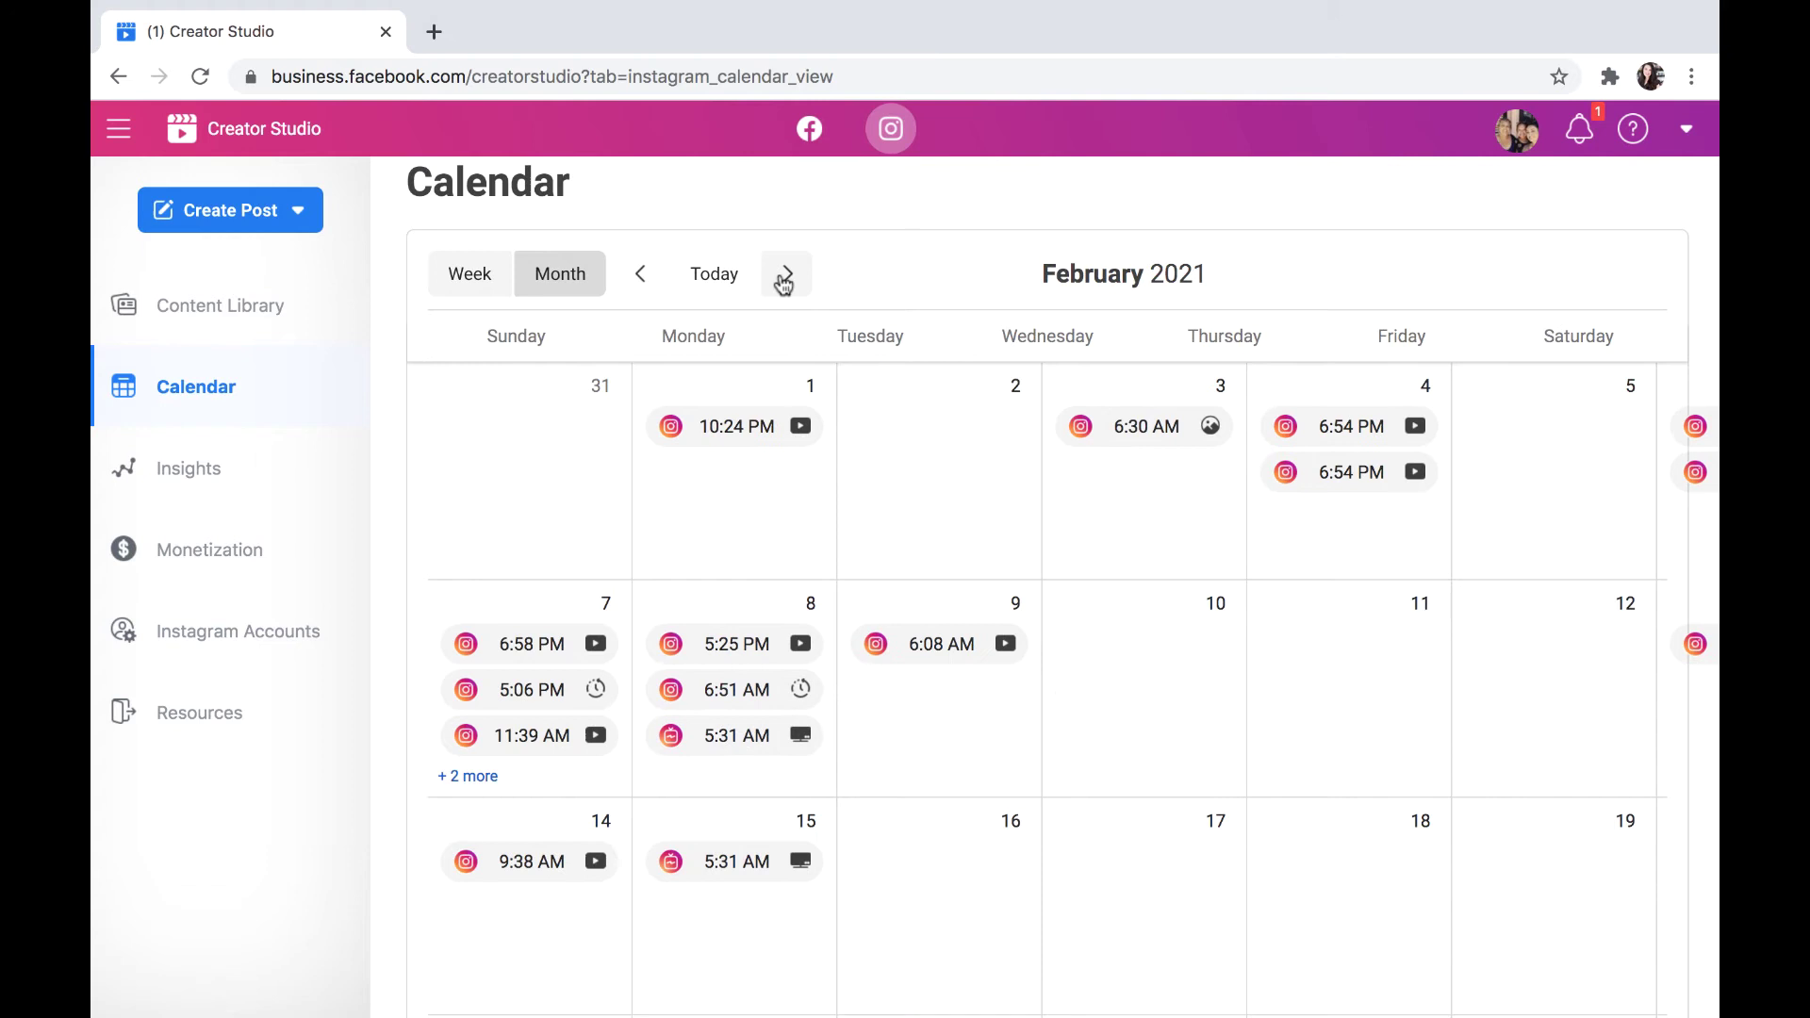
pyautogui.scroll(-1, 858, 647)
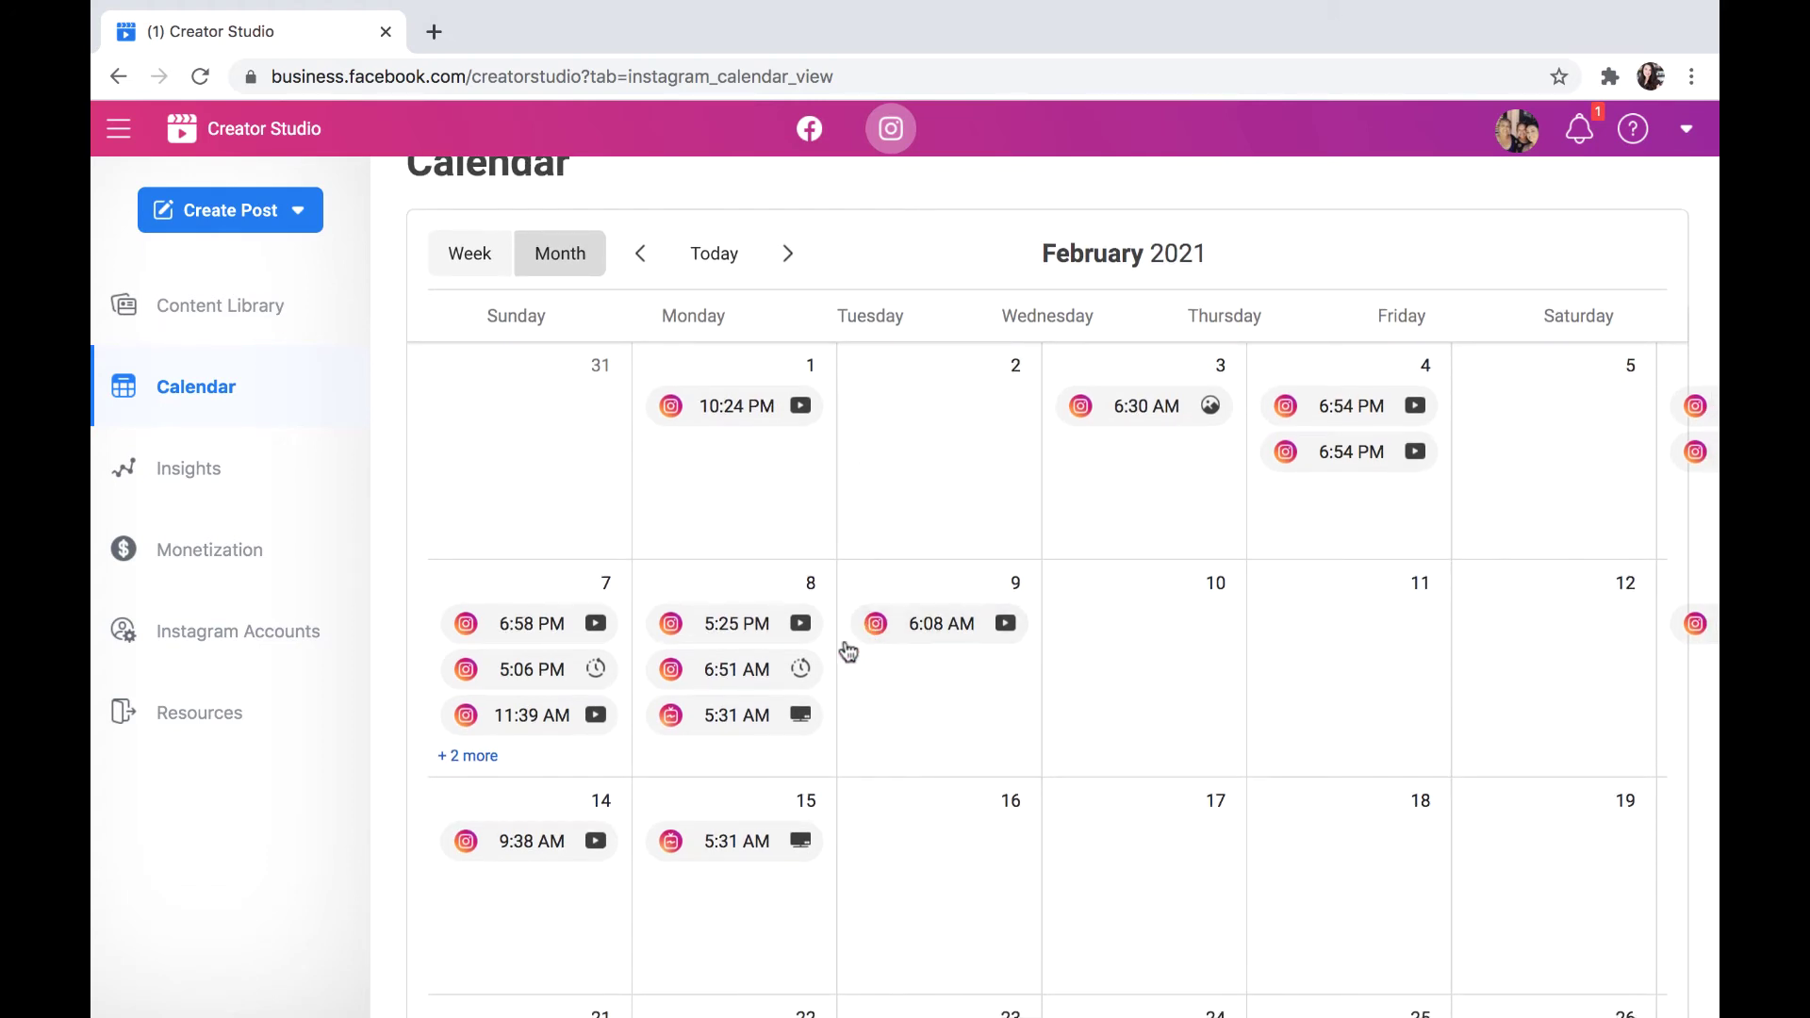
# - Move the calendar forward to March 2021 and browse its empty month grid
pyautogui.click(786, 271)
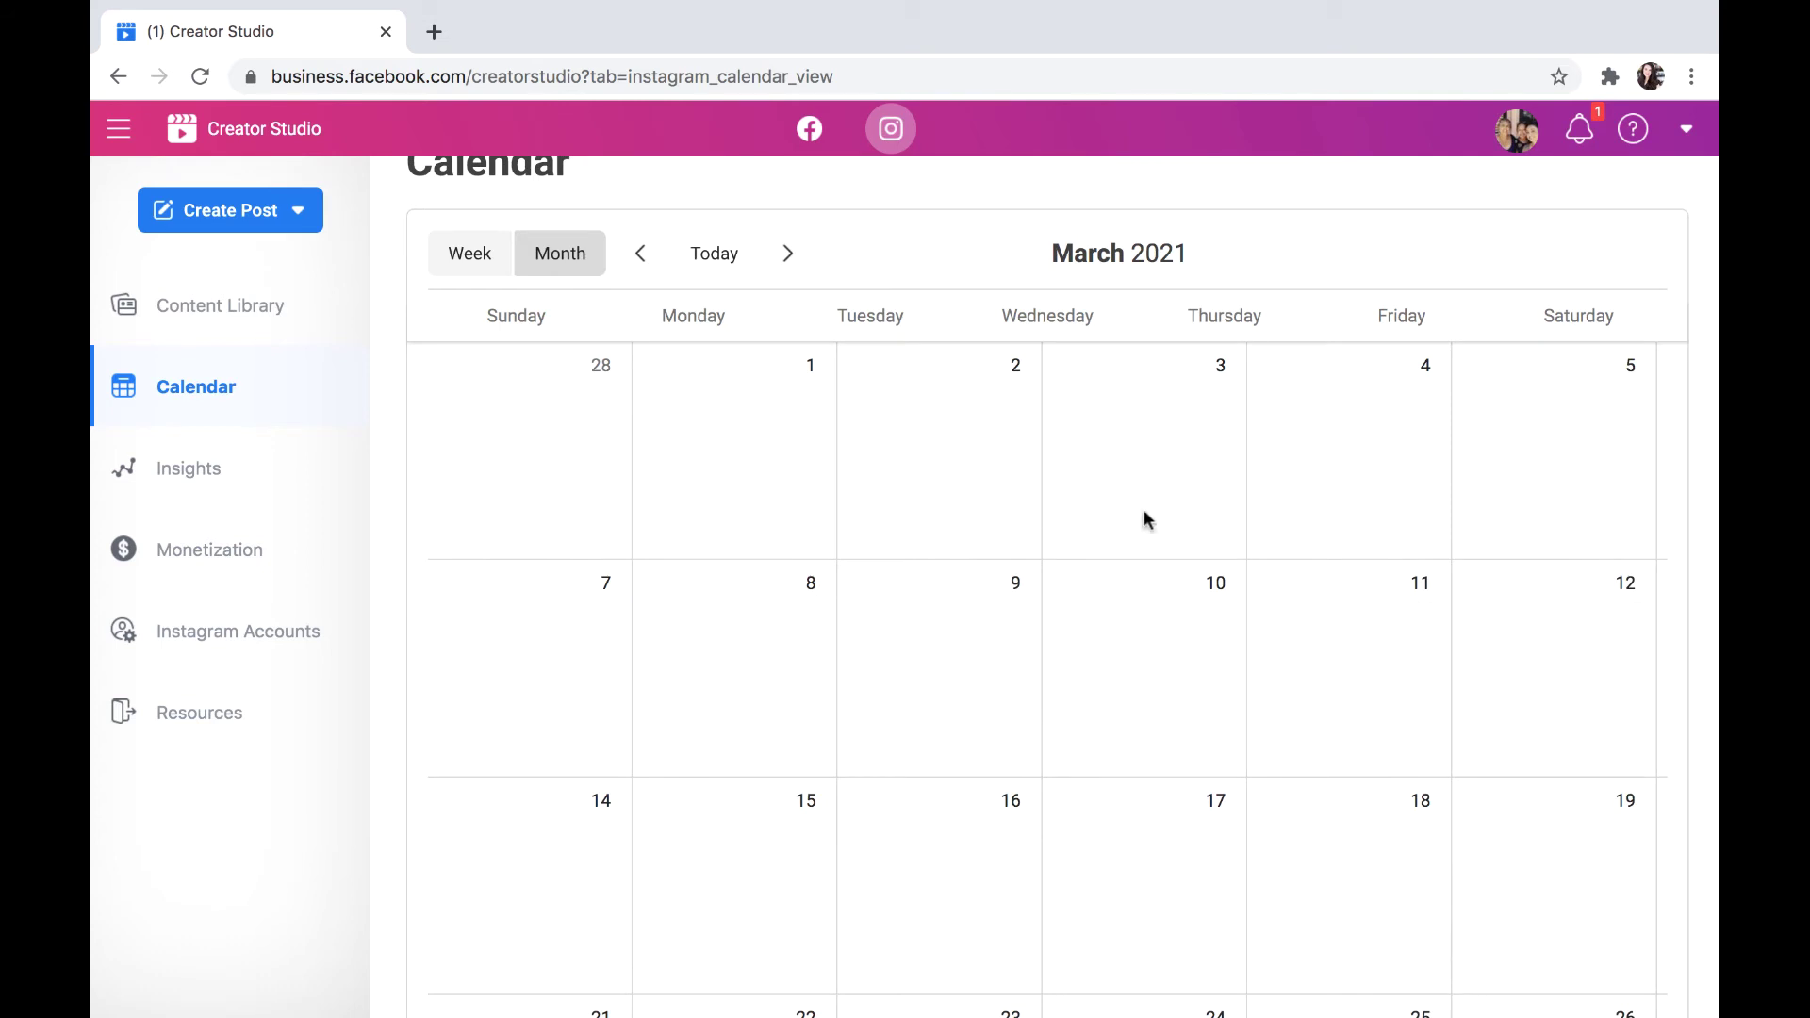
pyautogui.scroll(-2, 1084, 872)
pyautogui.scroll(1, 1084, 876)
pyautogui.scroll(2, 1084, 875)
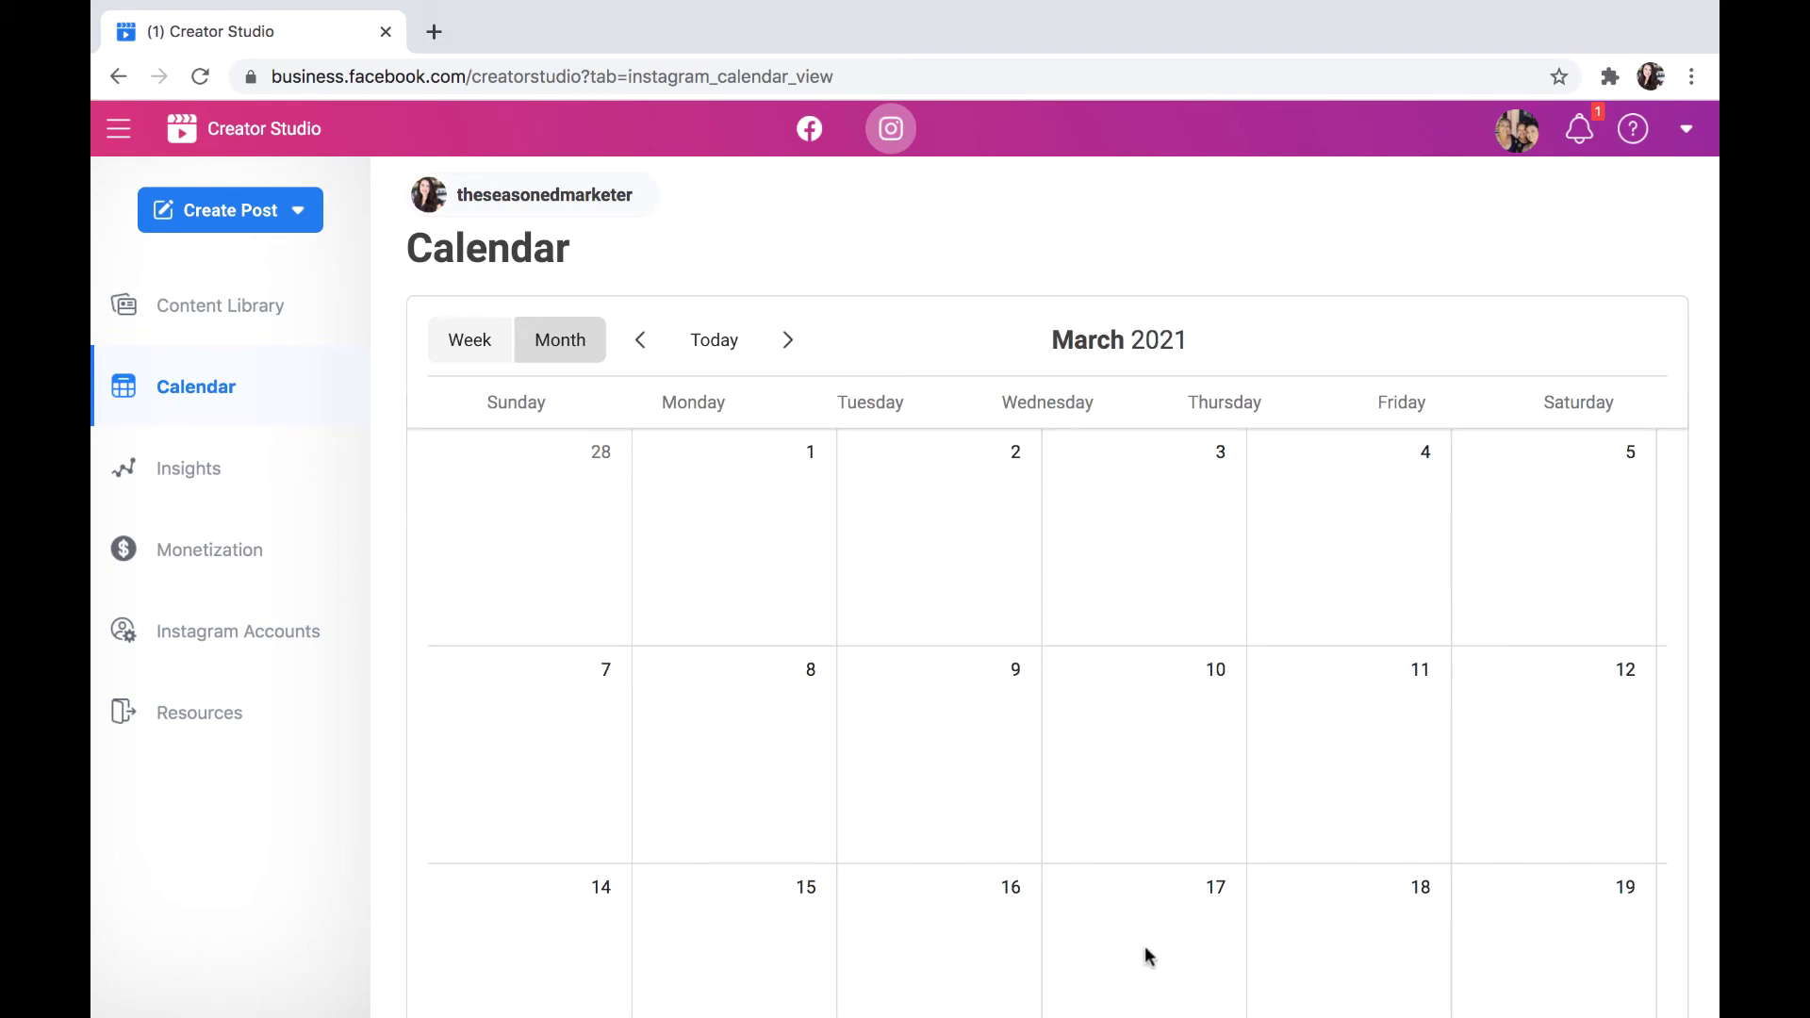
pyautogui.scroll(-3, 1144, 947)
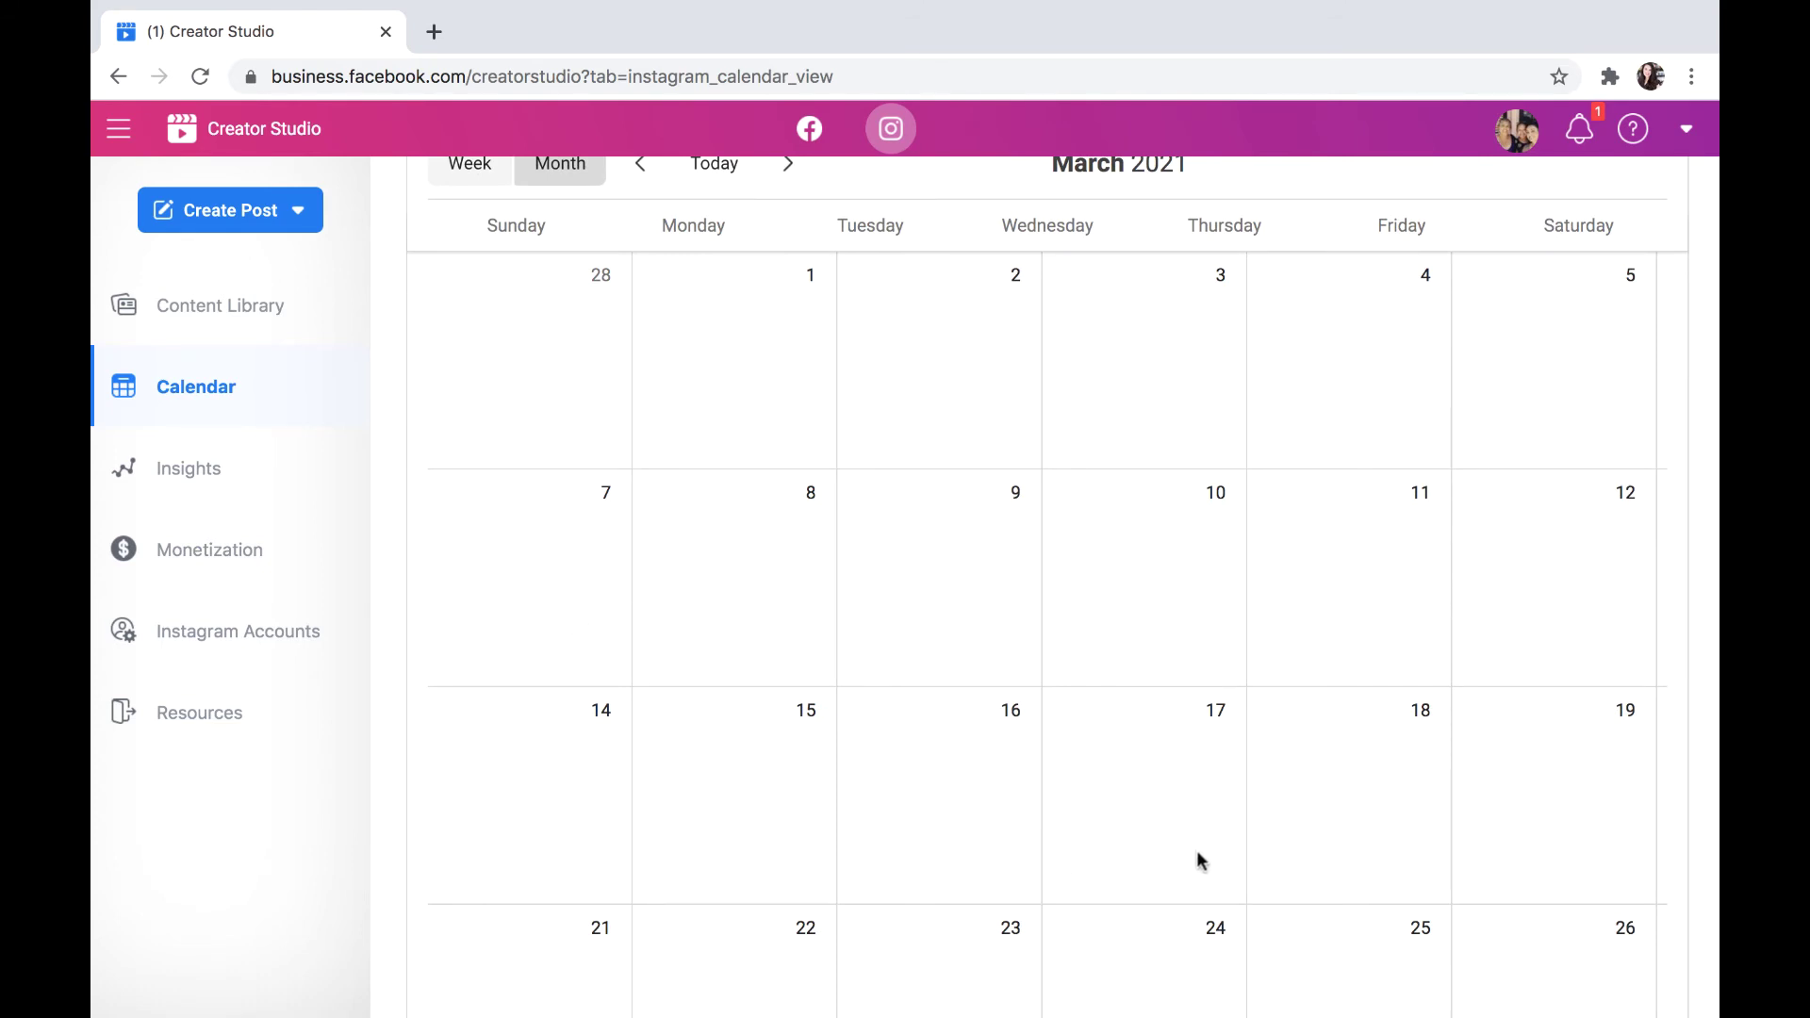
pyautogui.scroll(-2, 889, 745)
pyautogui.scroll(3, 889, 747)
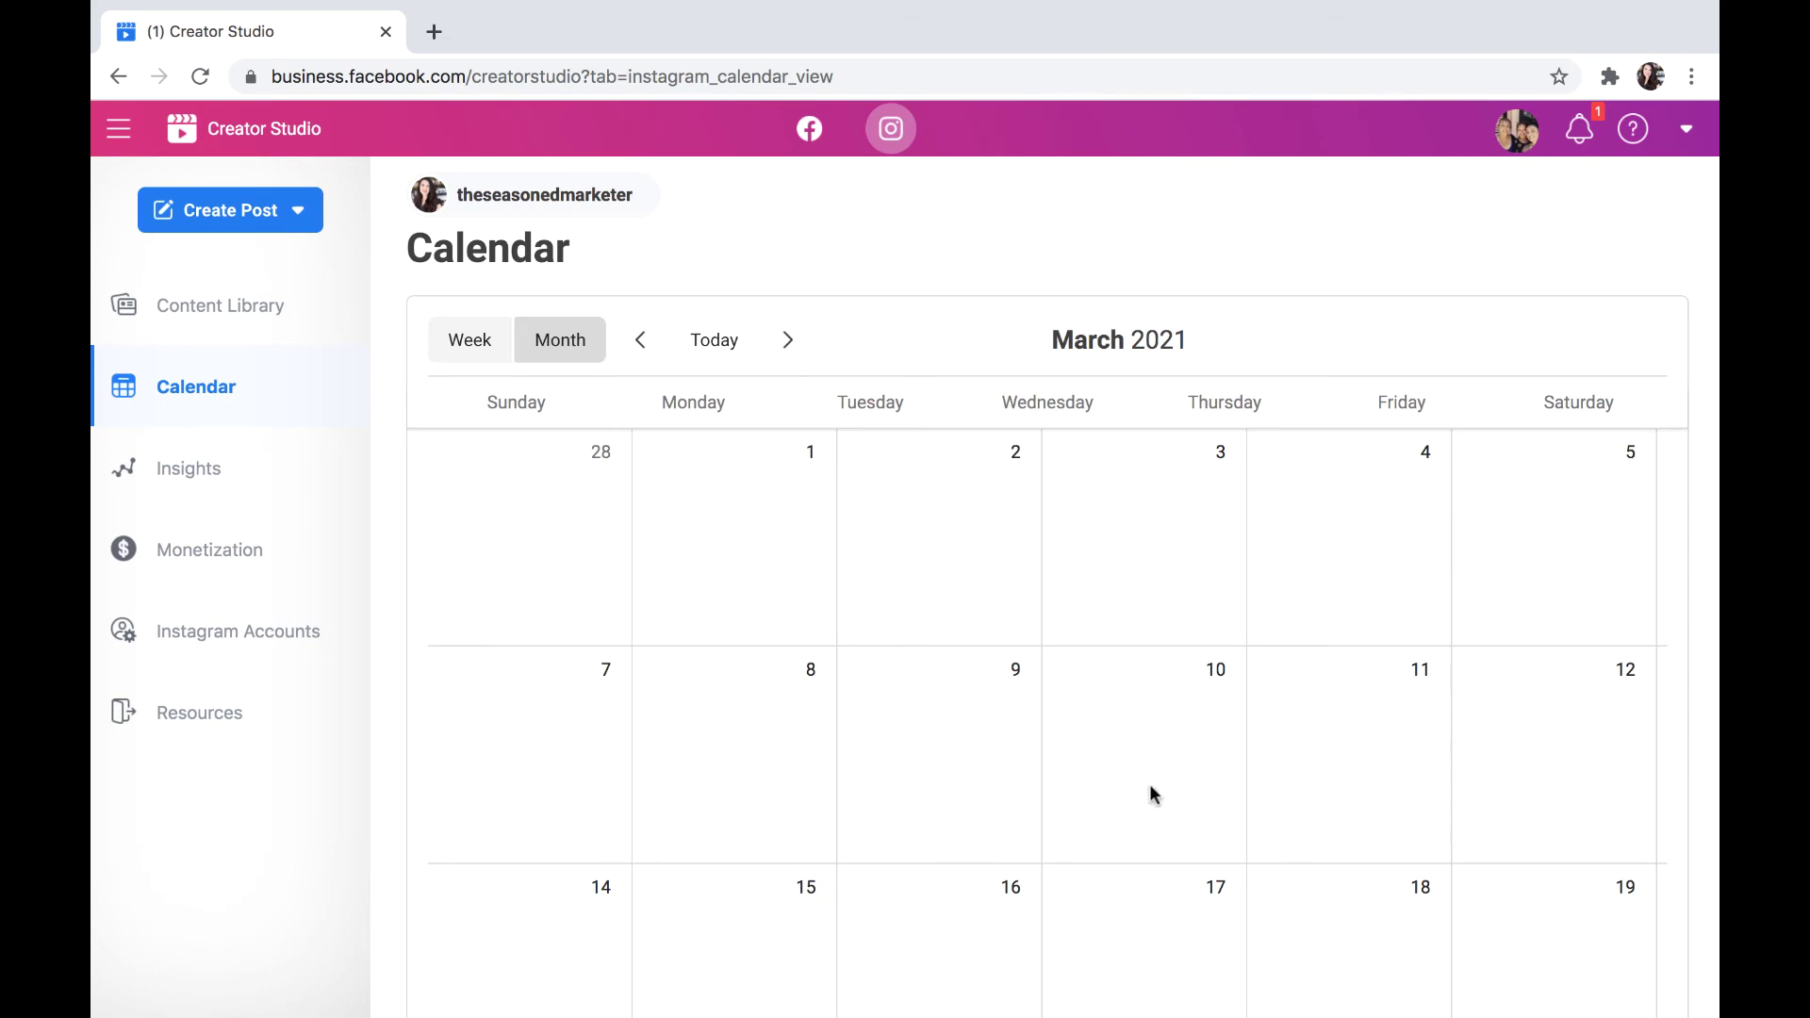
pyautogui.scroll(-2, 1151, 792)
pyautogui.scroll(-5, 1229, 916)
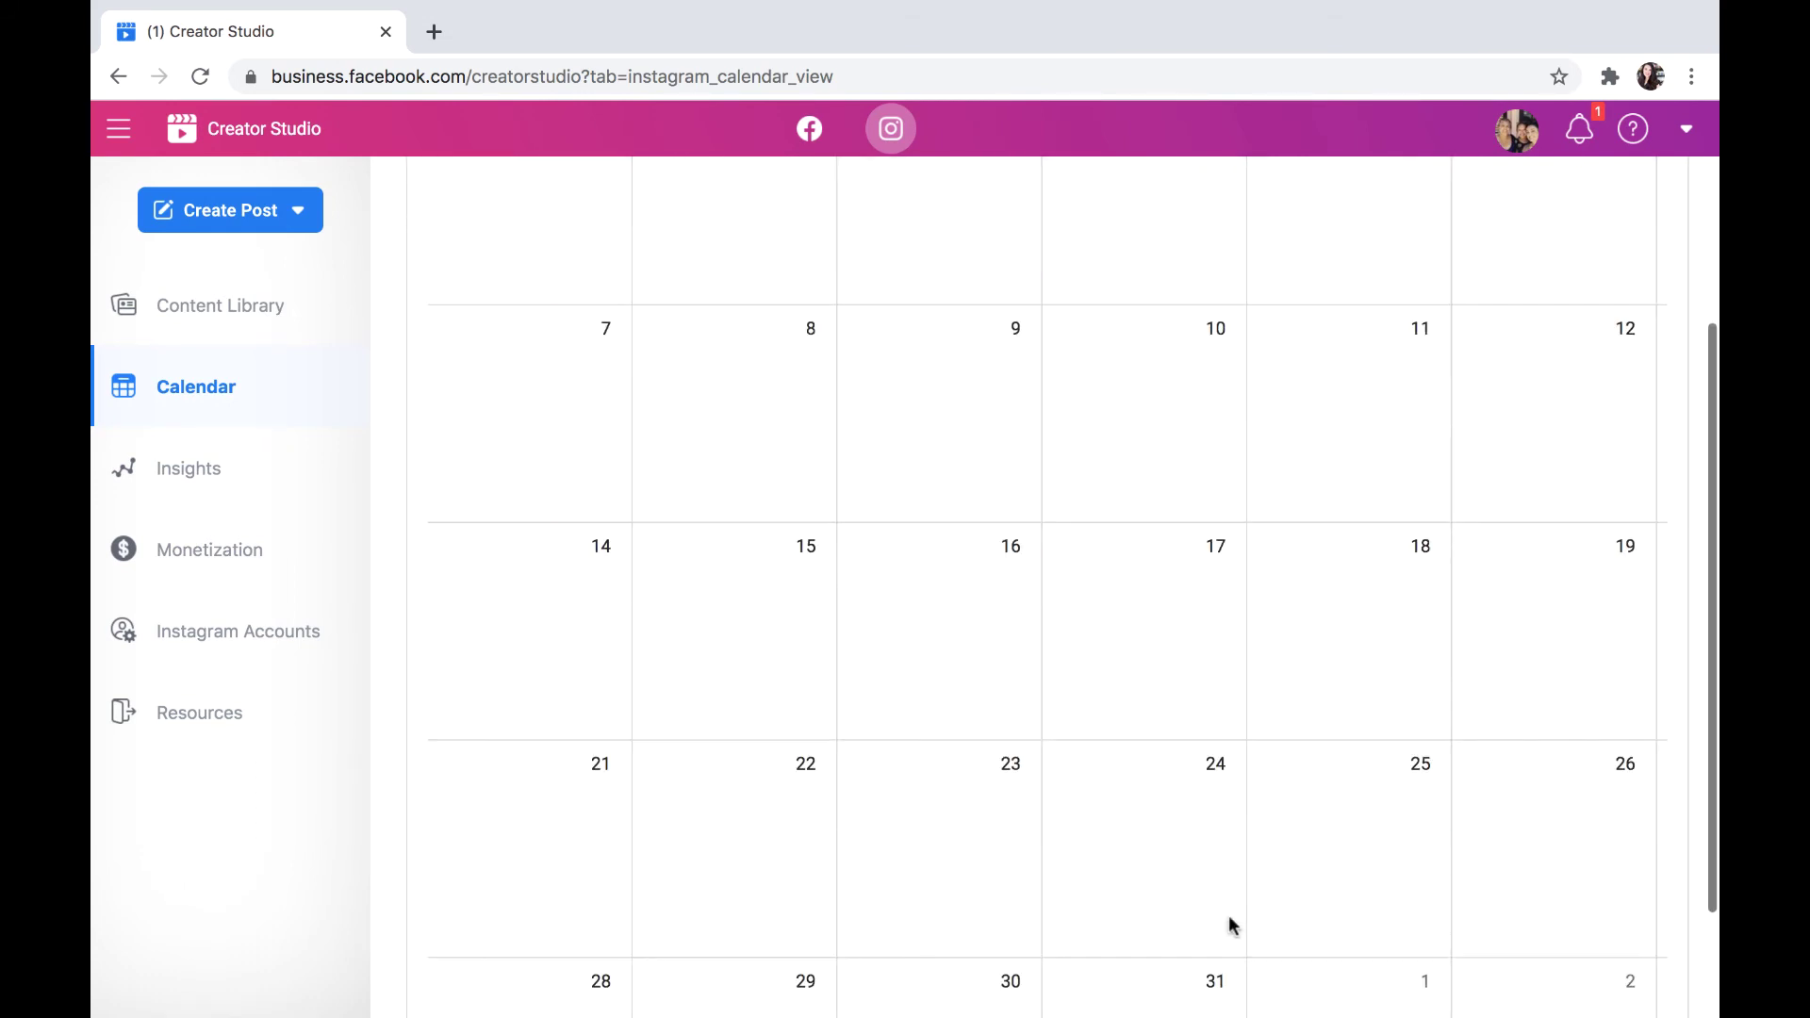
pyautogui.scroll(6, 1229, 919)
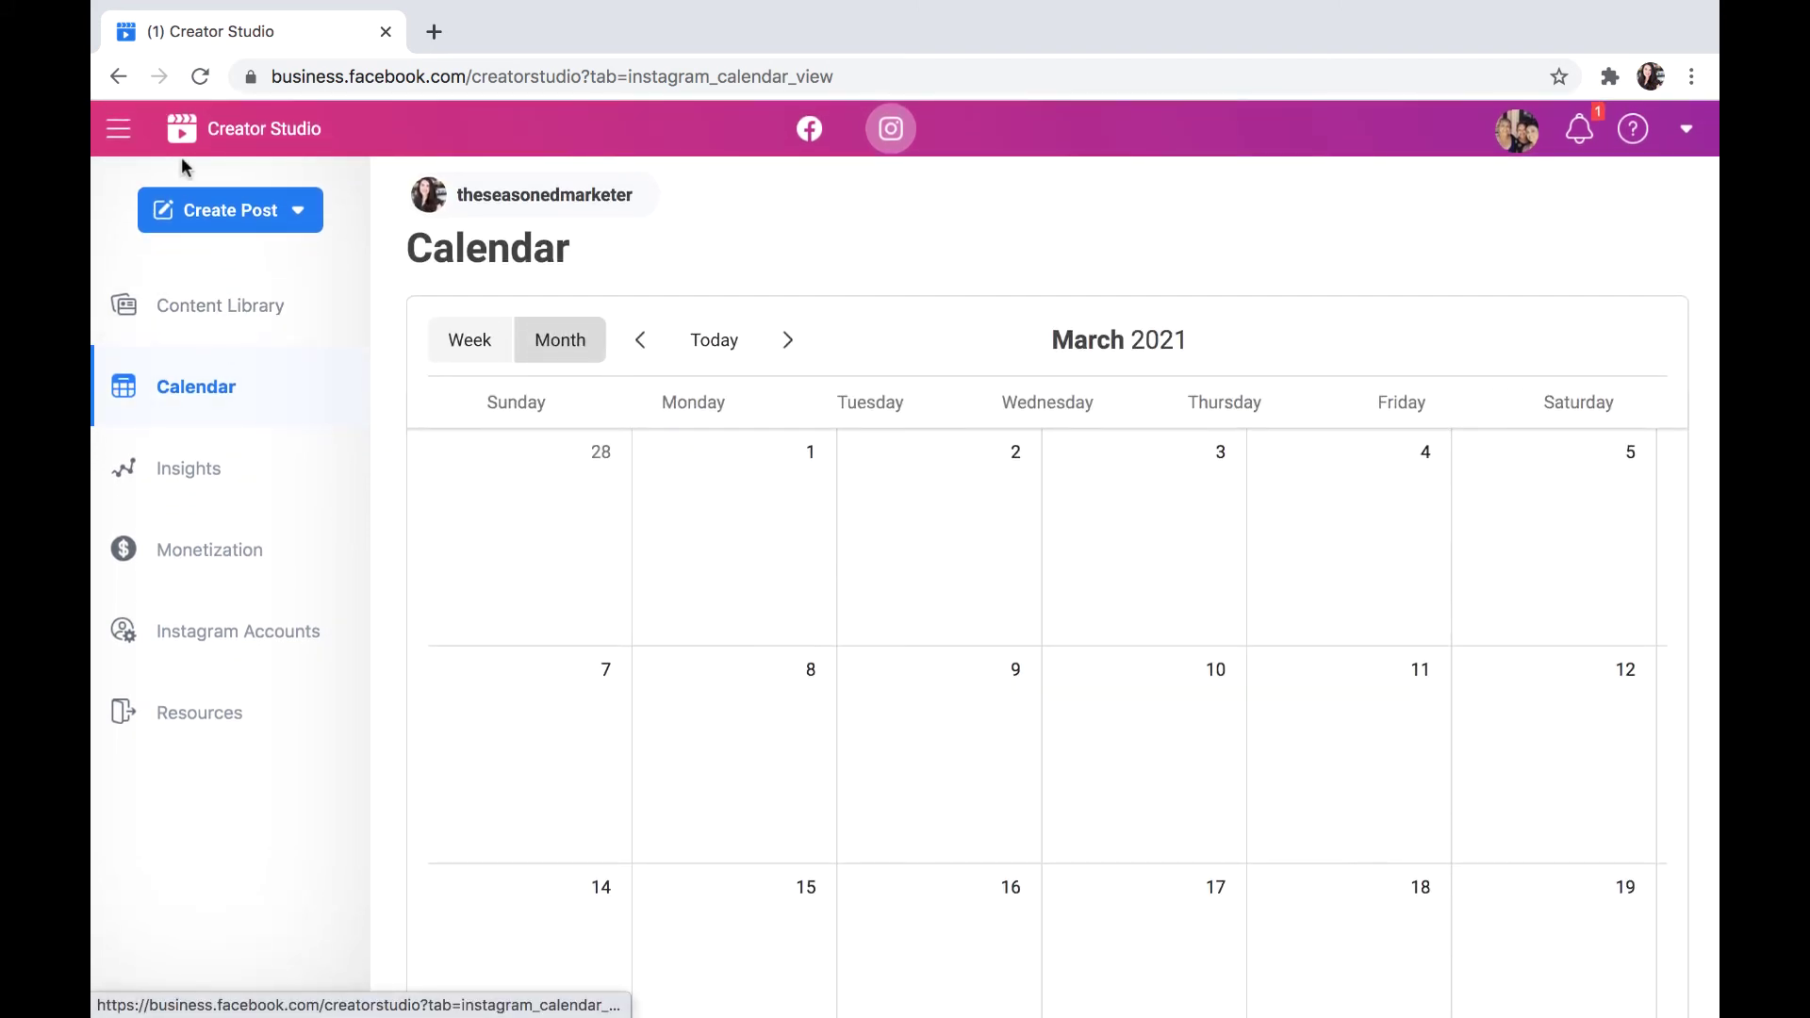
# - Browse the Facebook Page's Content Library posts, then return to the Instagram Content Library
pyautogui.click(817, 143)
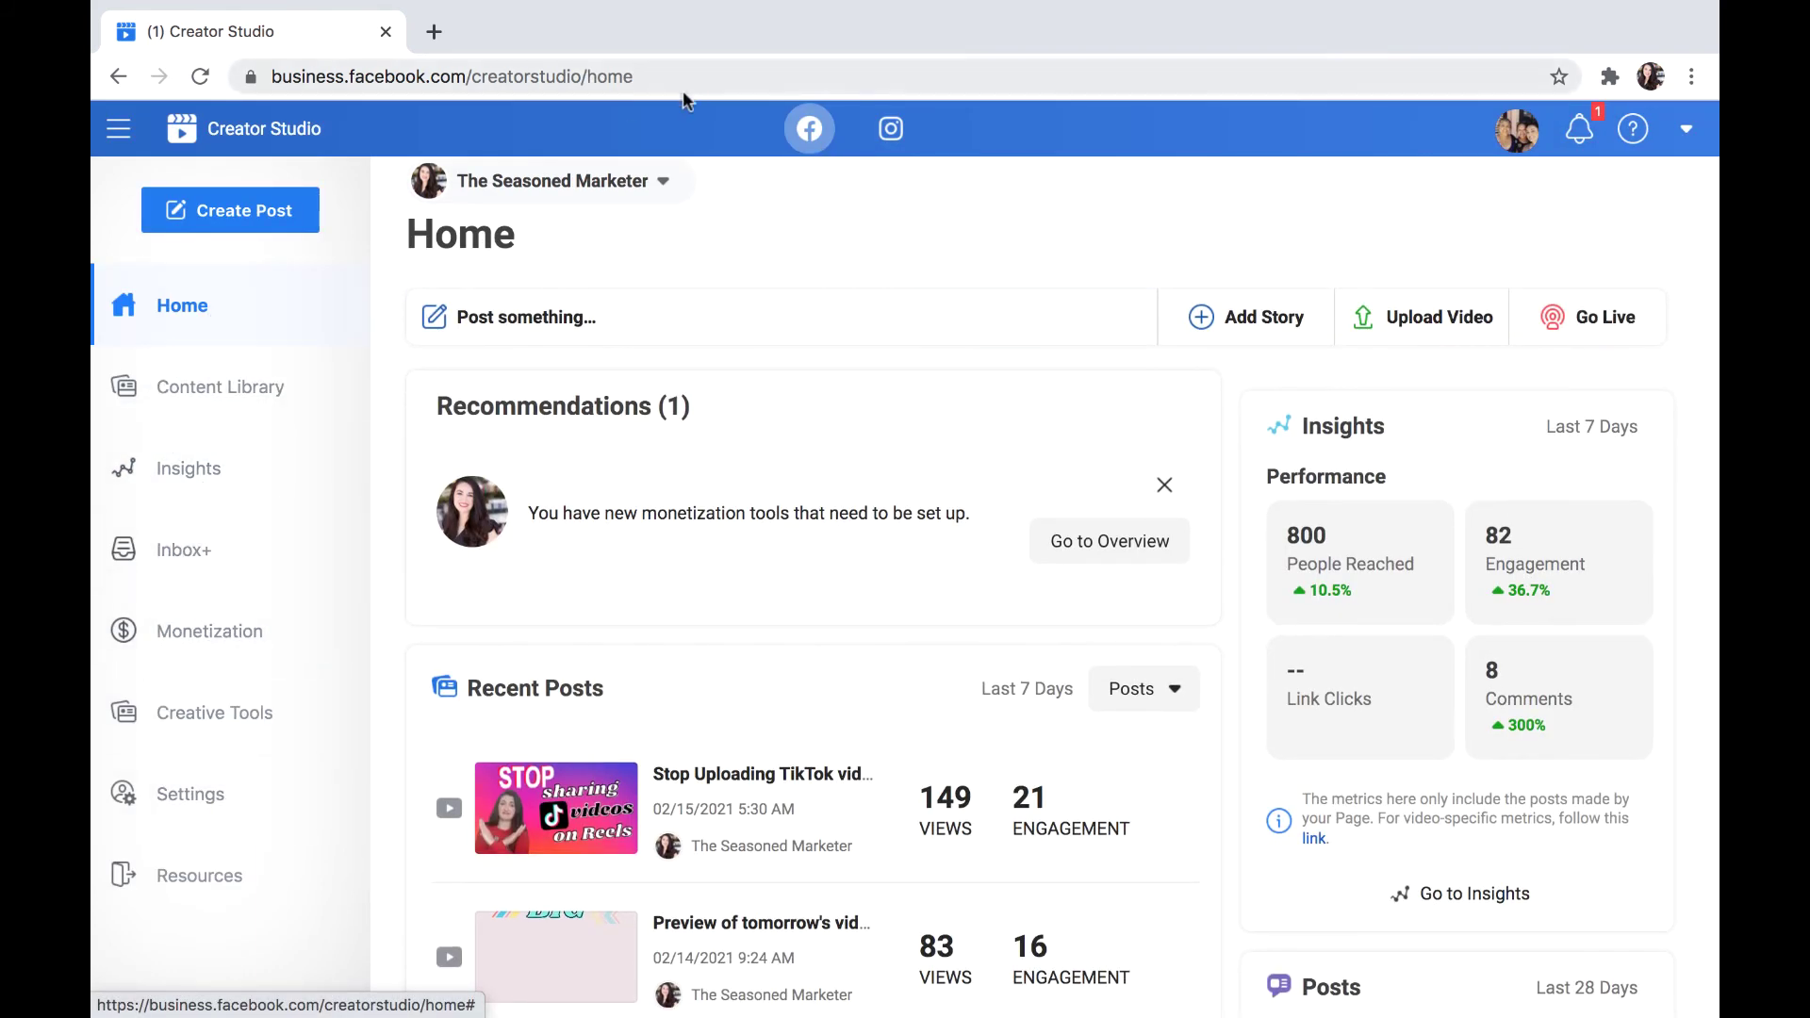
pyautogui.scroll(1, 816, 147)
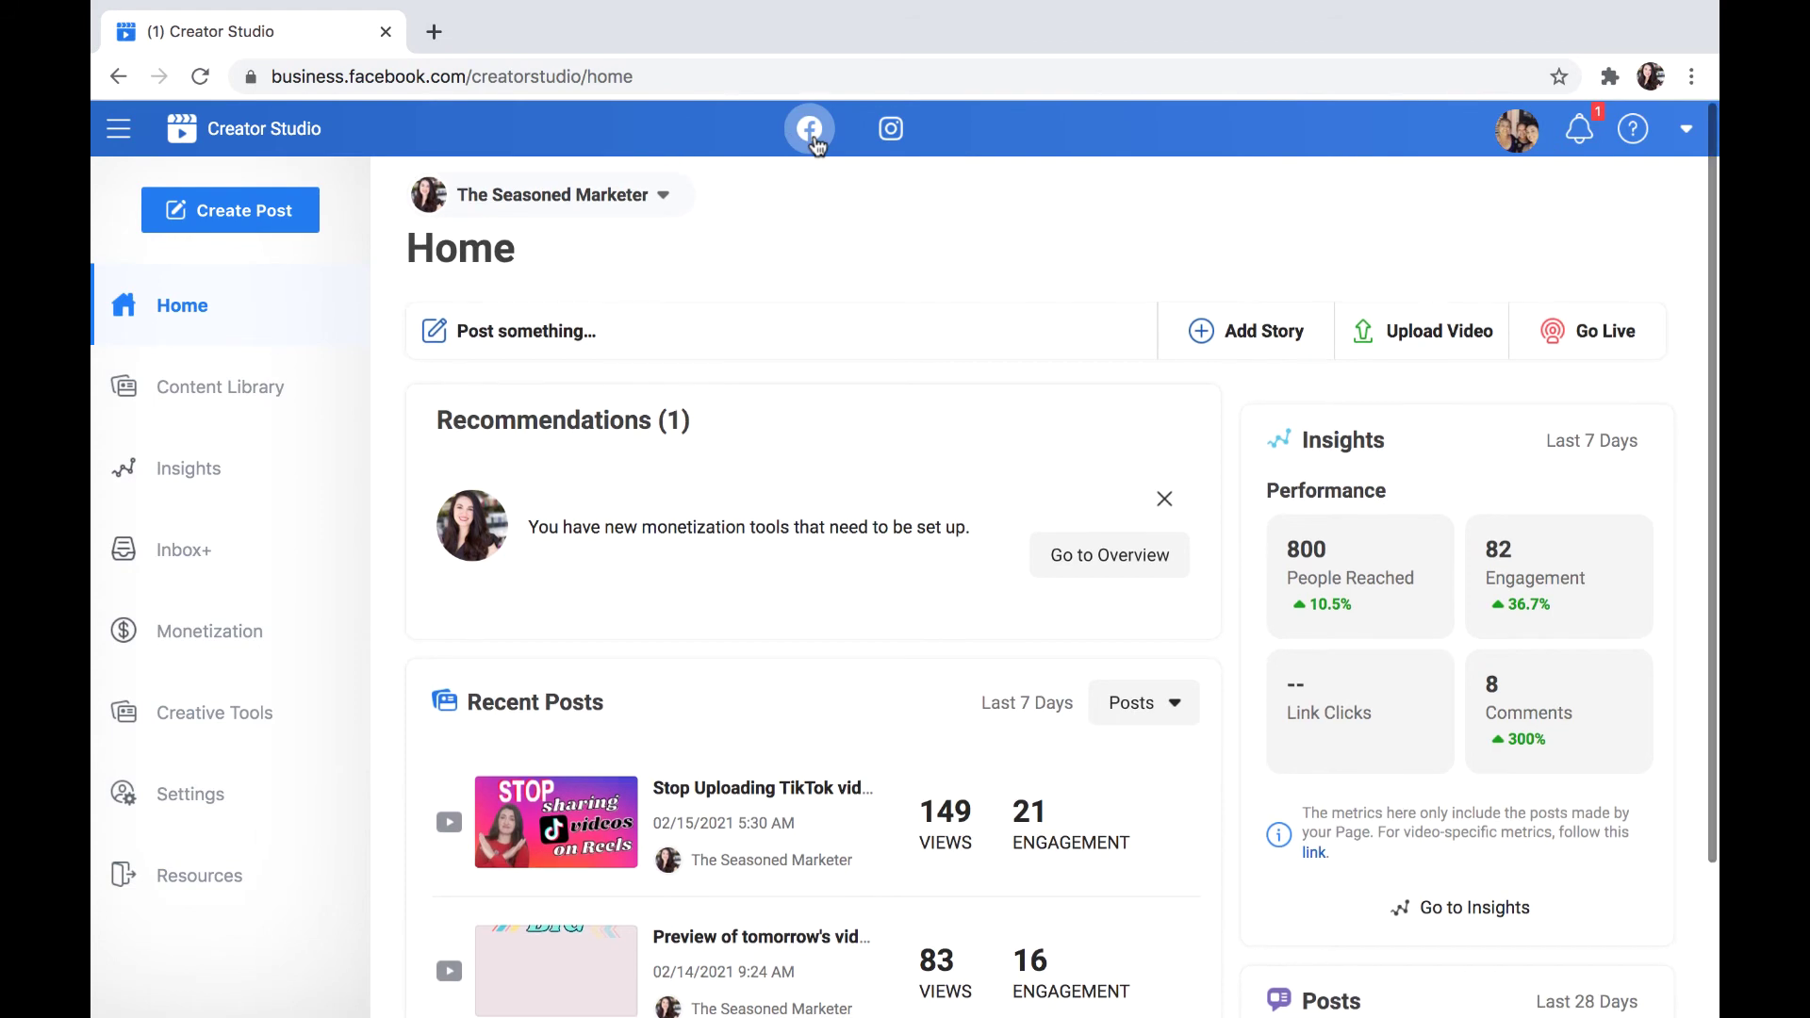
pyautogui.scroll(-1, 291, 626)
pyautogui.moveTo(271, 913)
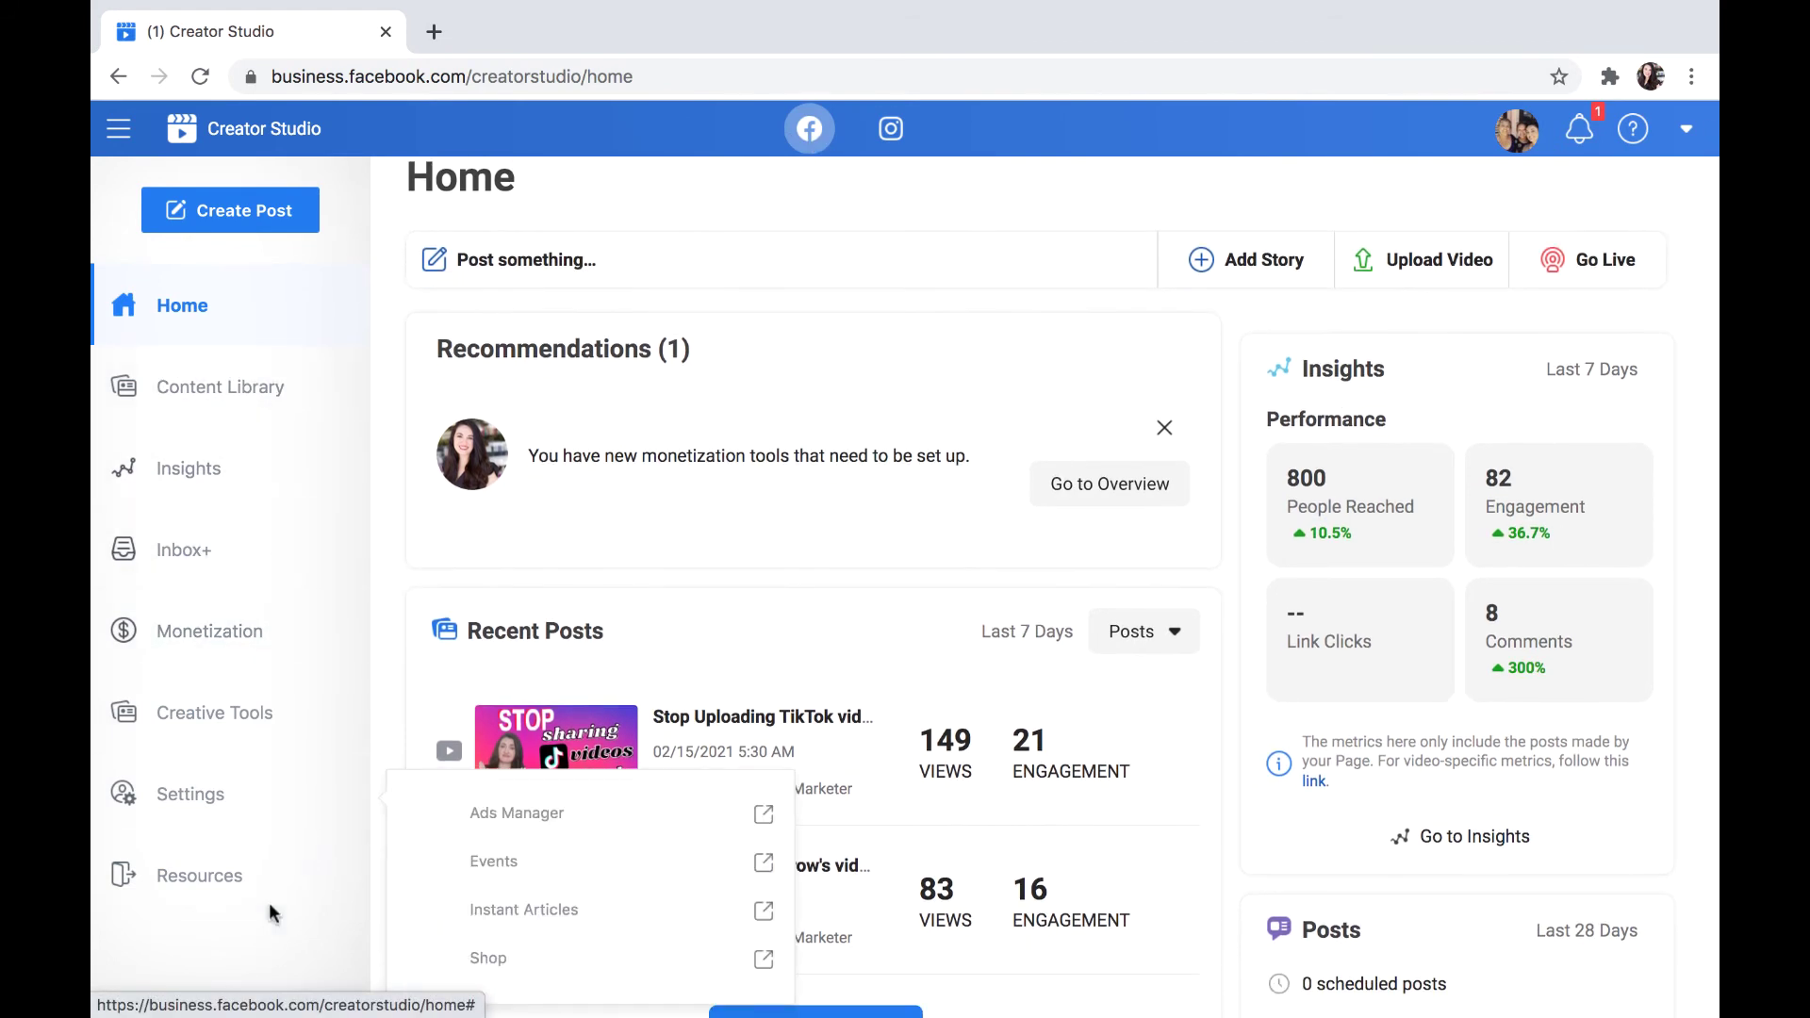
pyautogui.click(219, 403)
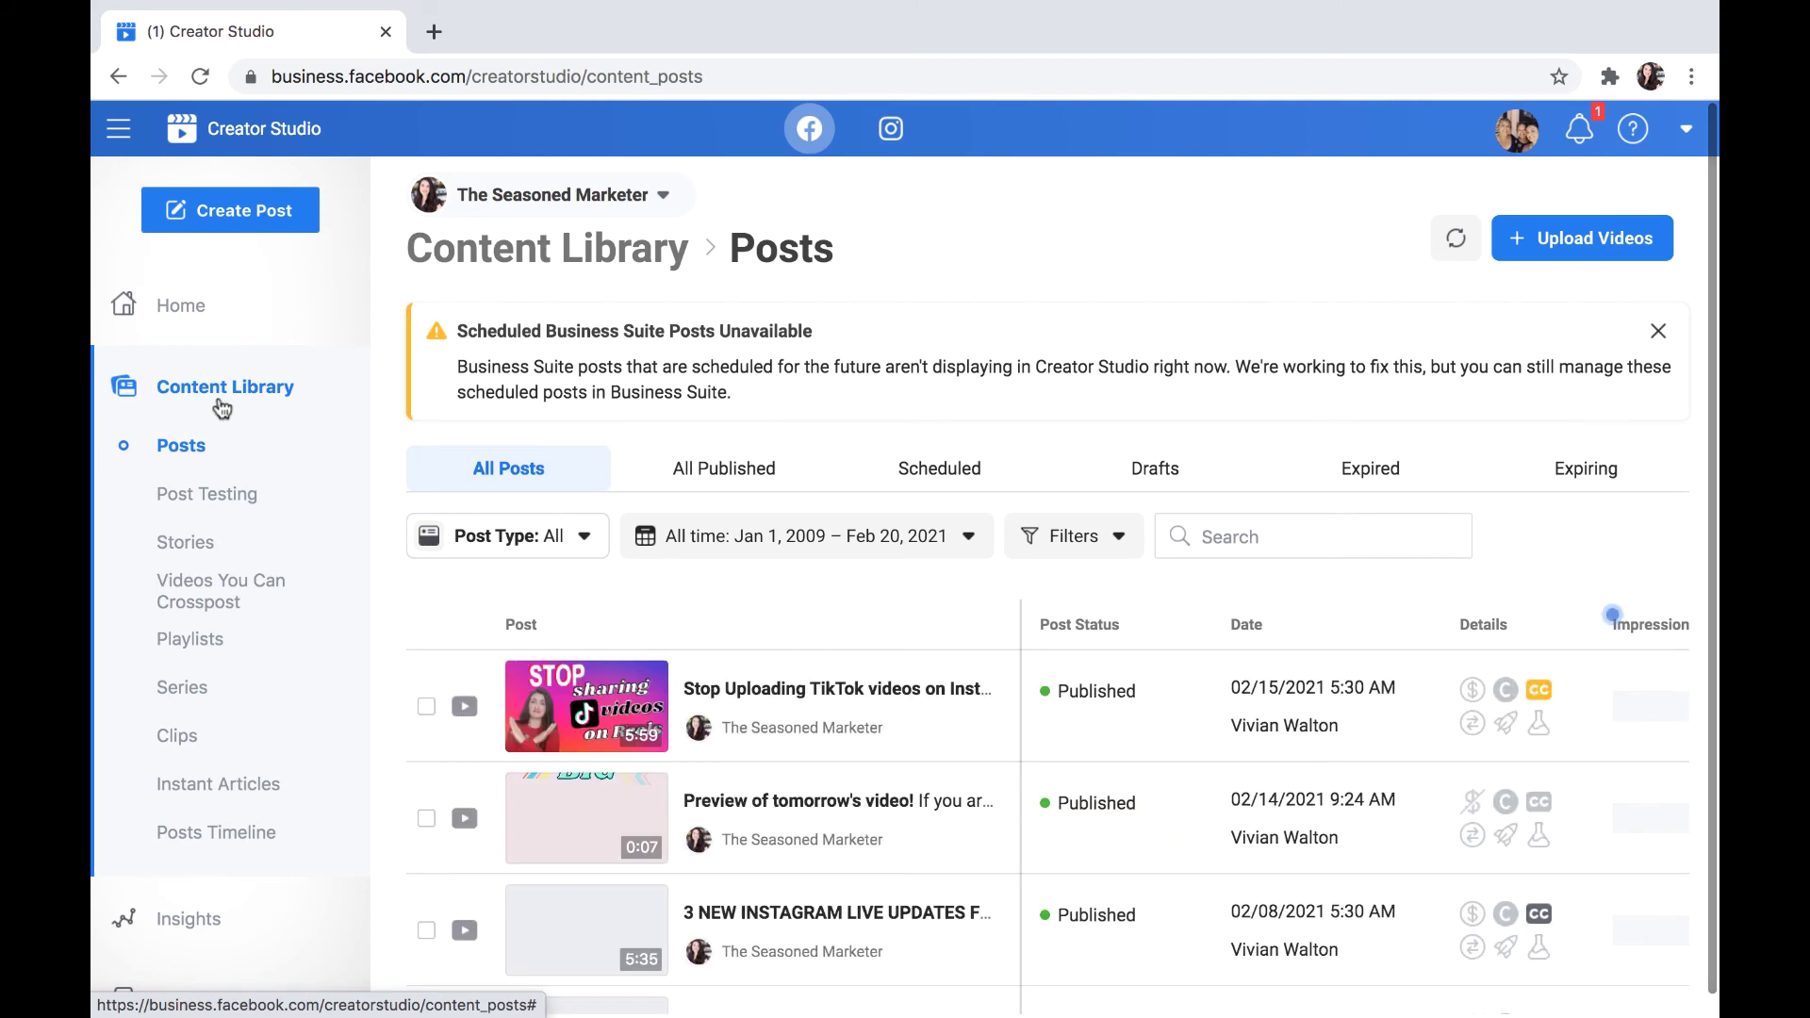
pyautogui.scroll(-1, 684, 660)
pyautogui.scroll(-5, 683, 660)
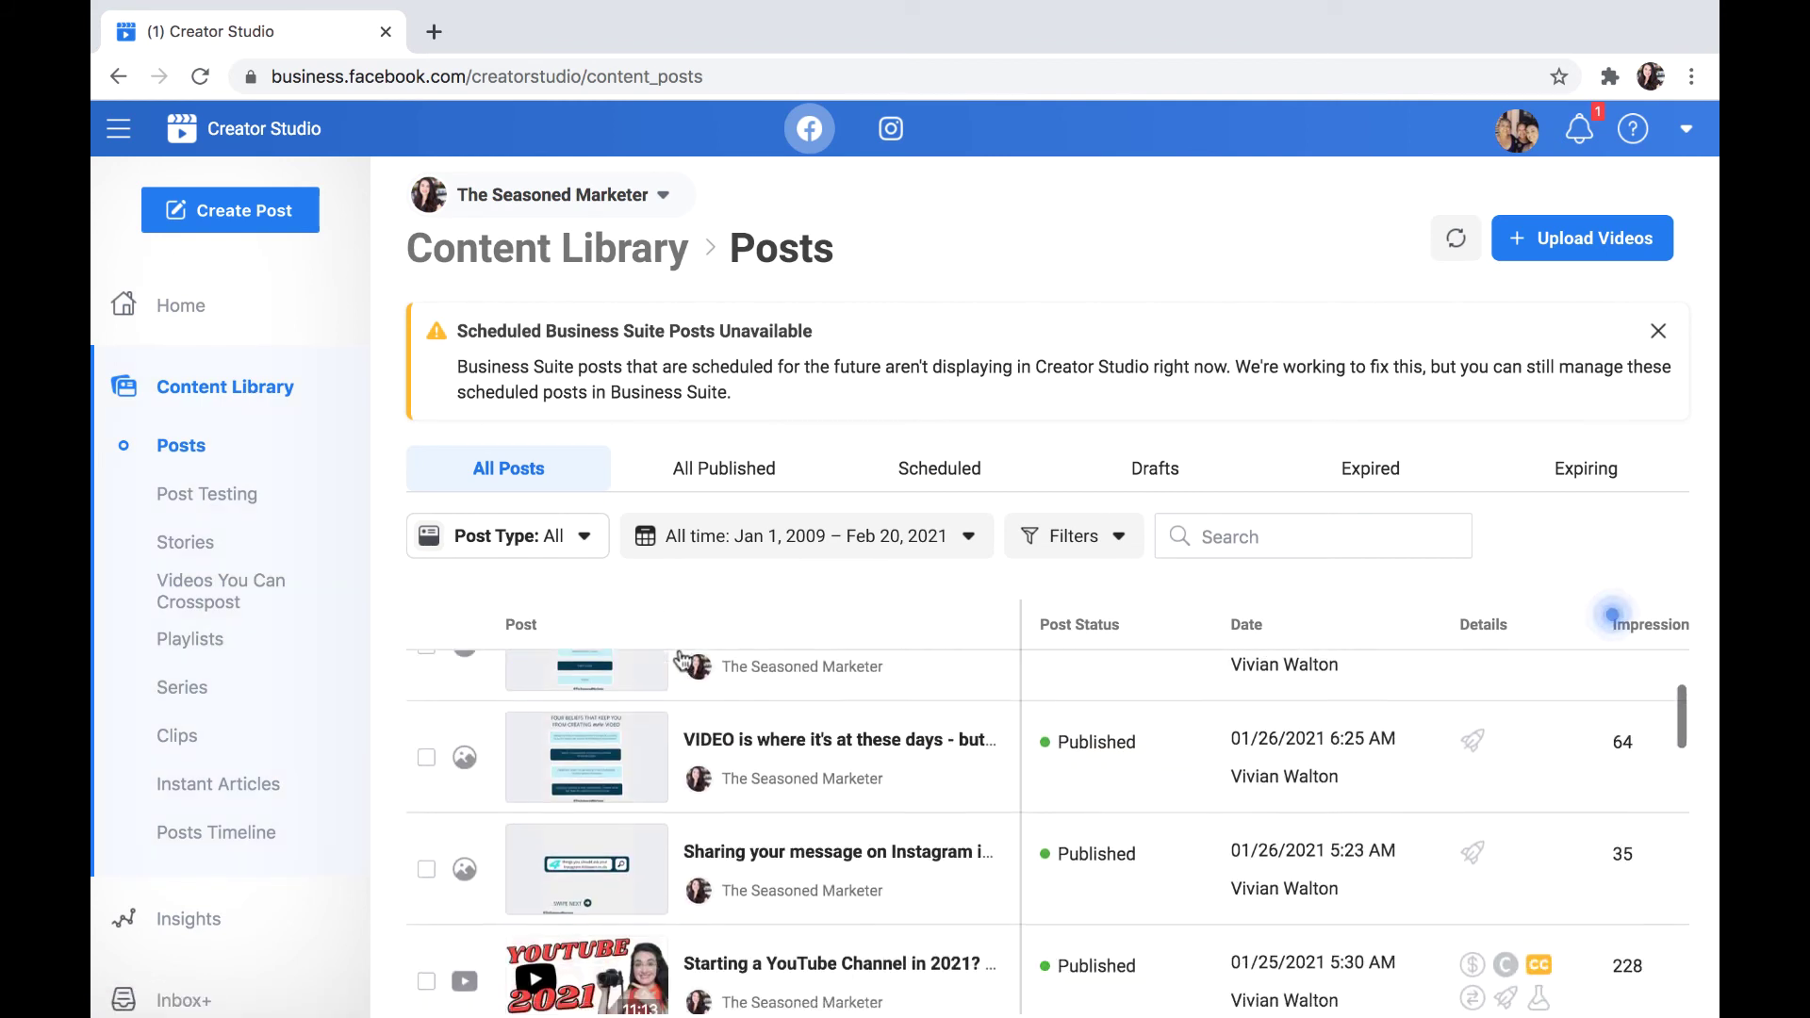
pyautogui.scroll(6, 684, 660)
pyautogui.scroll(-1, 820, 189)
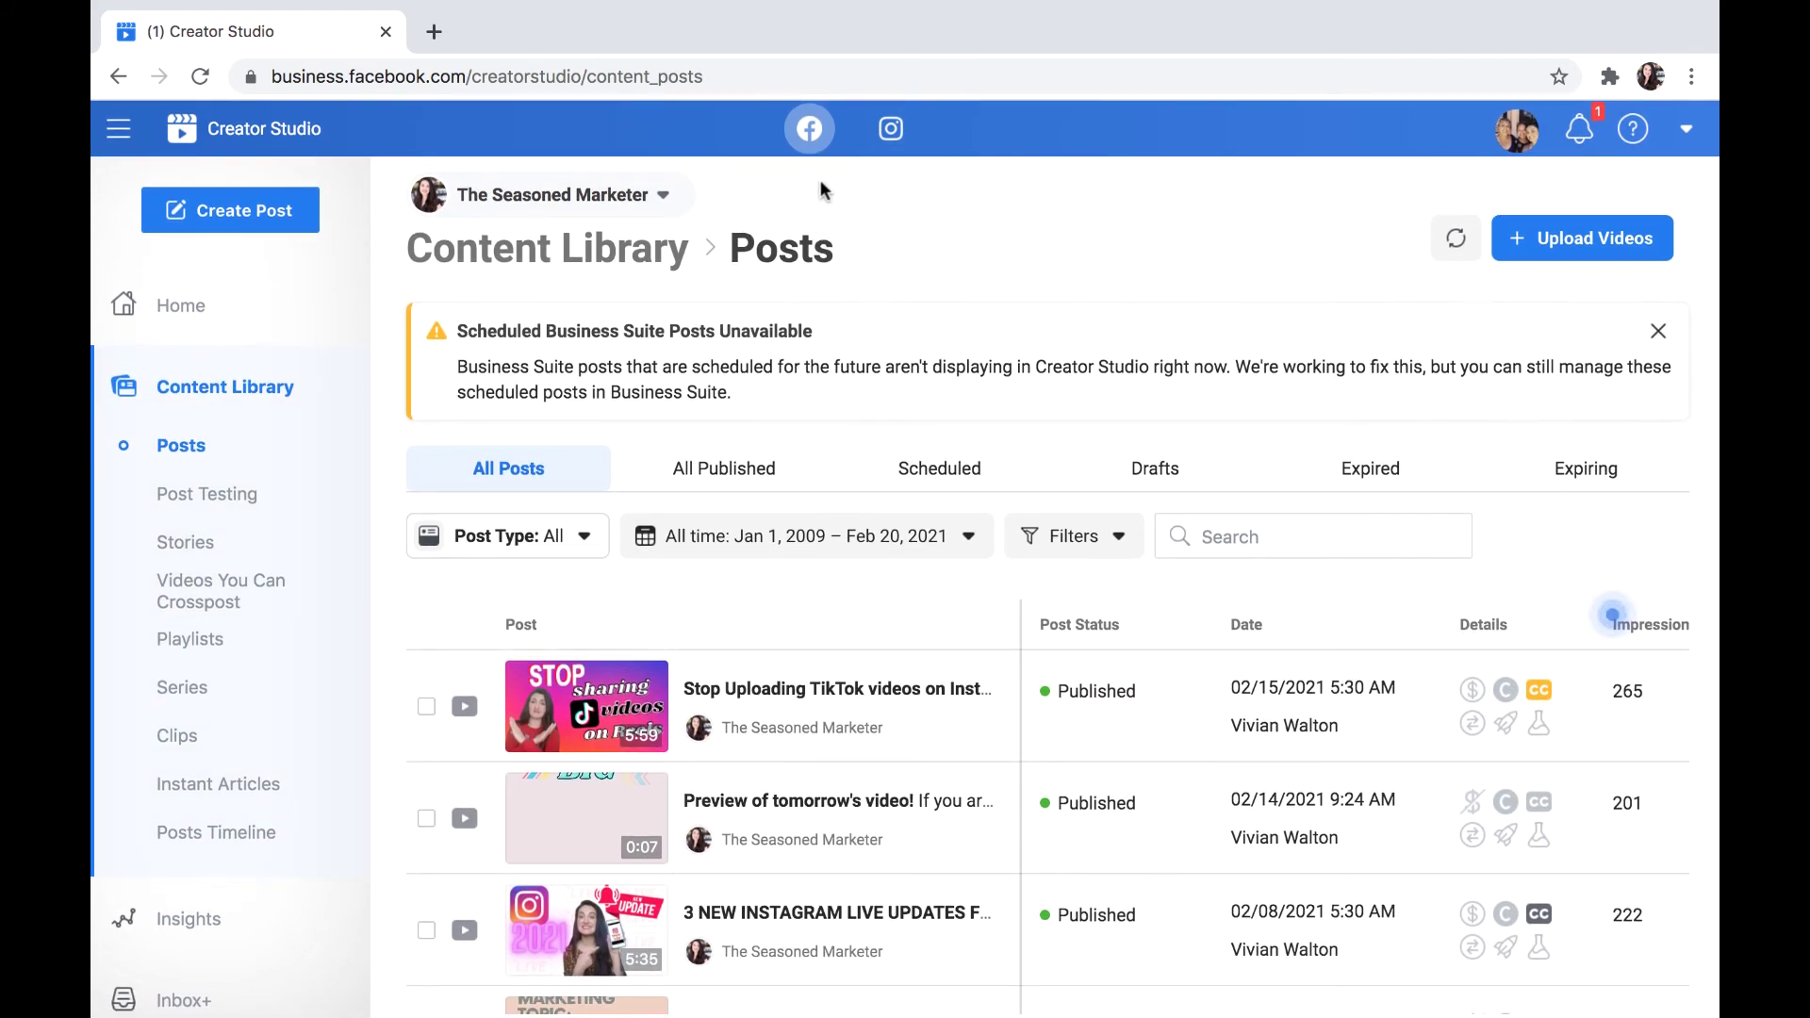
pyautogui.click(885, 148)
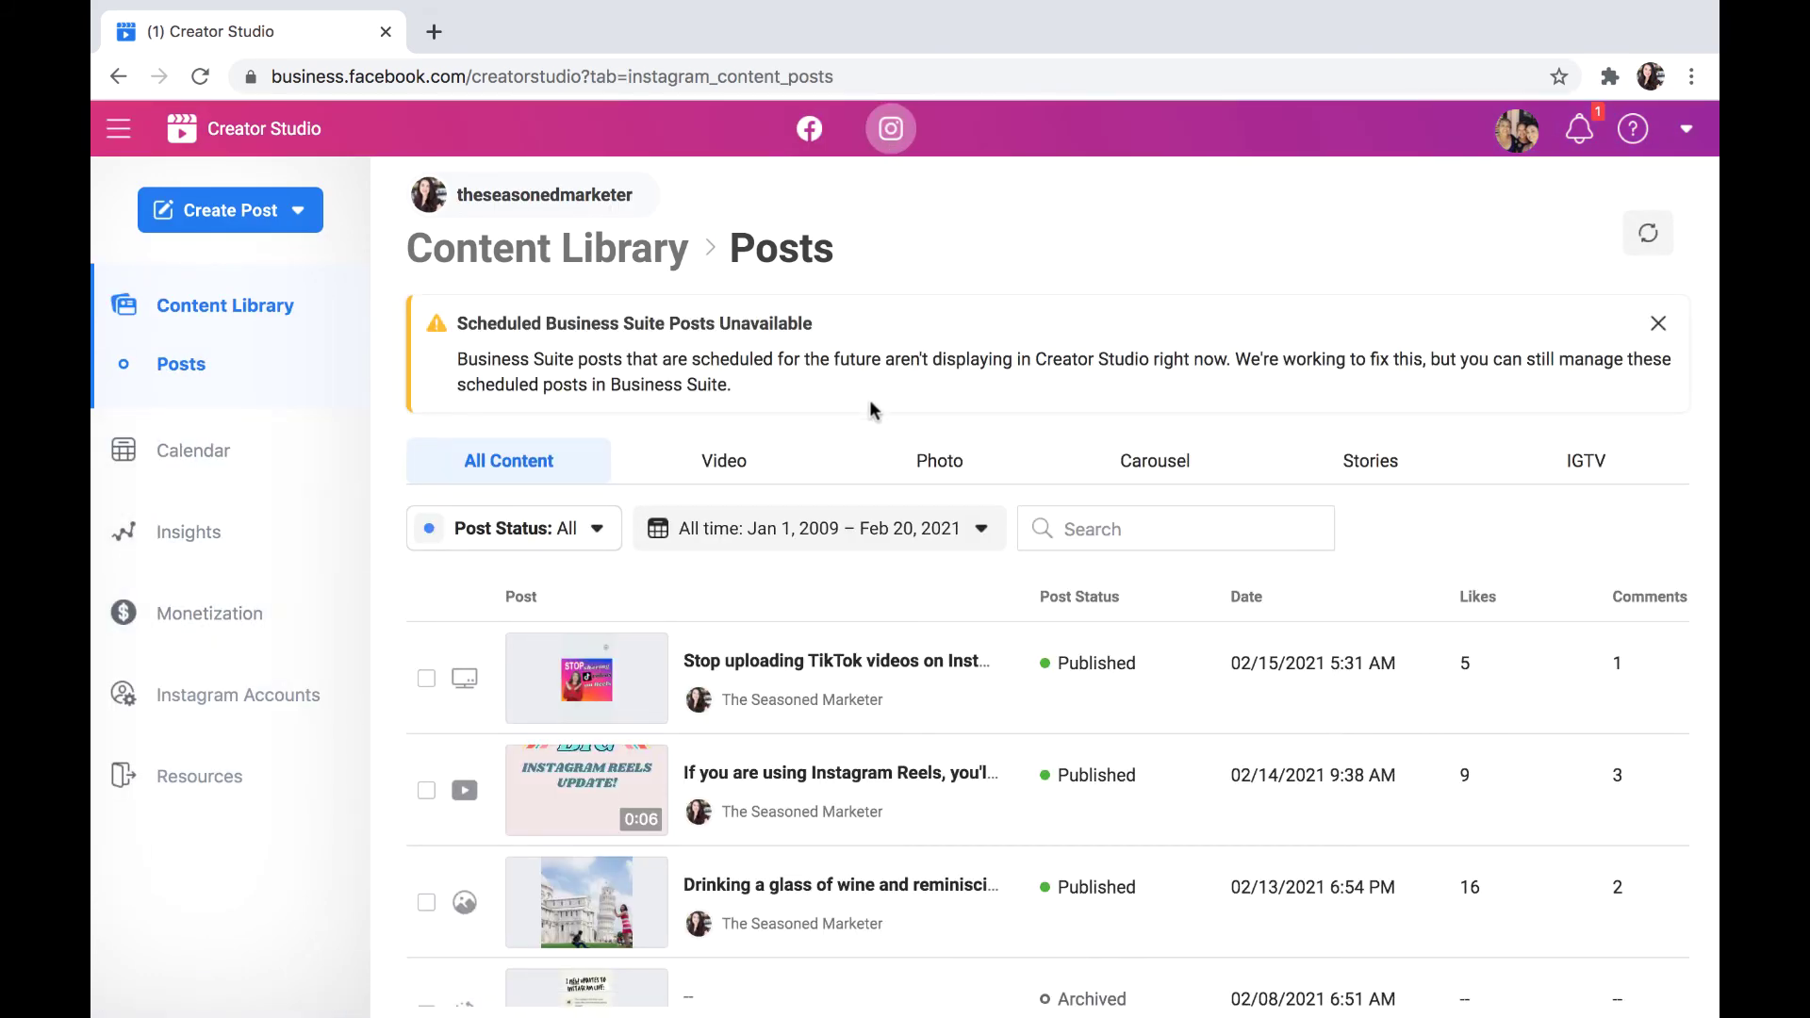
# - Reopen the Instagram Calendar, showing an empty March 2021 in Month view
pyautogui.click(146, 489)
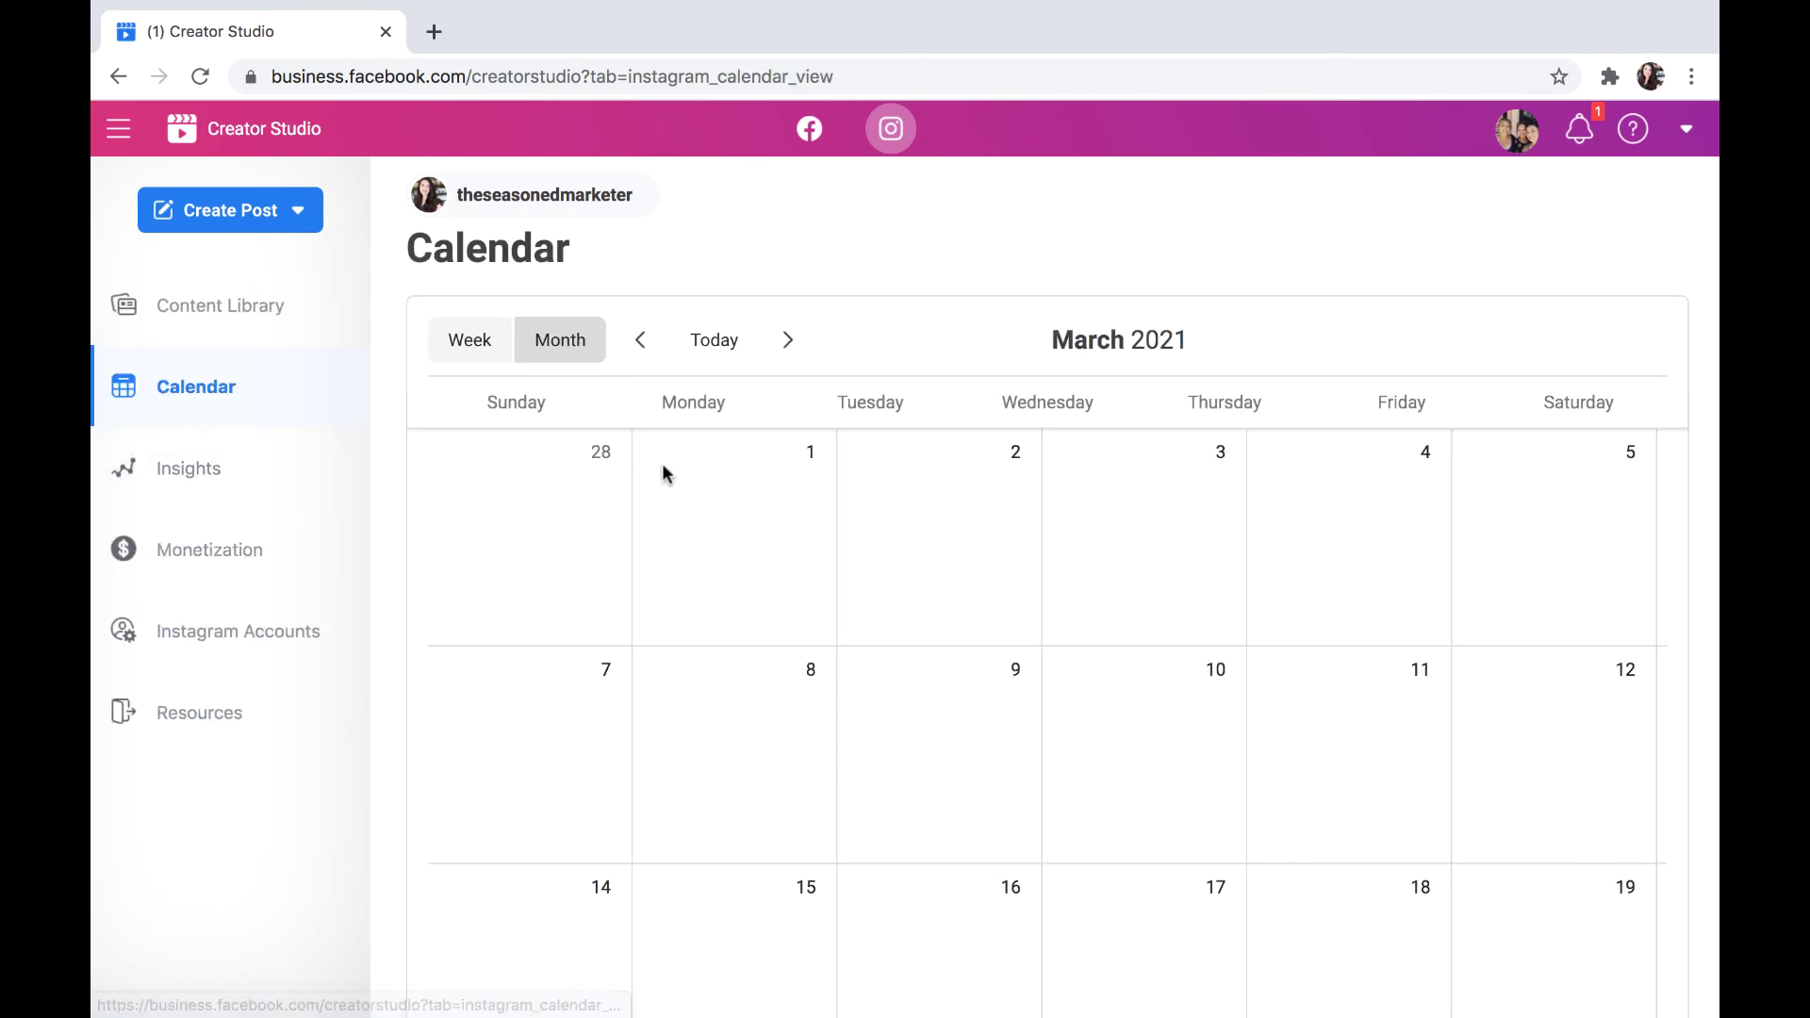